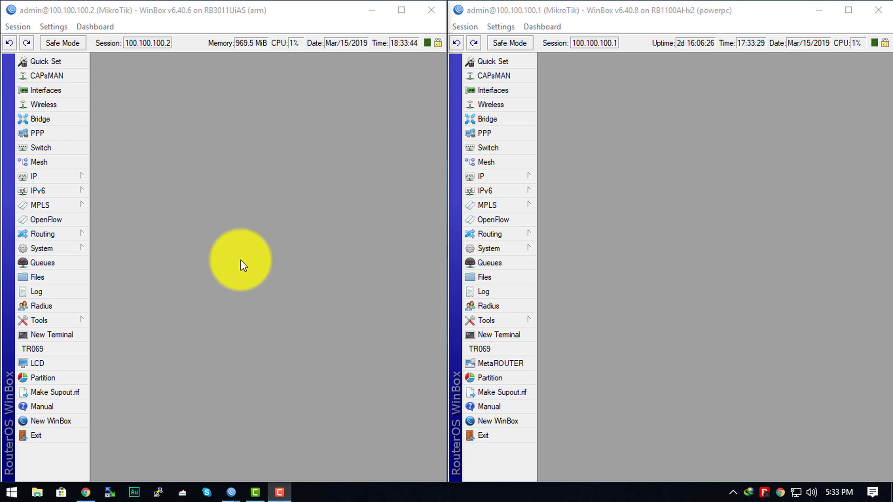
{"action": "left_click", "coordinate": [346, 236]}
{"action": "left_click", "coordinate": [733, 162]}
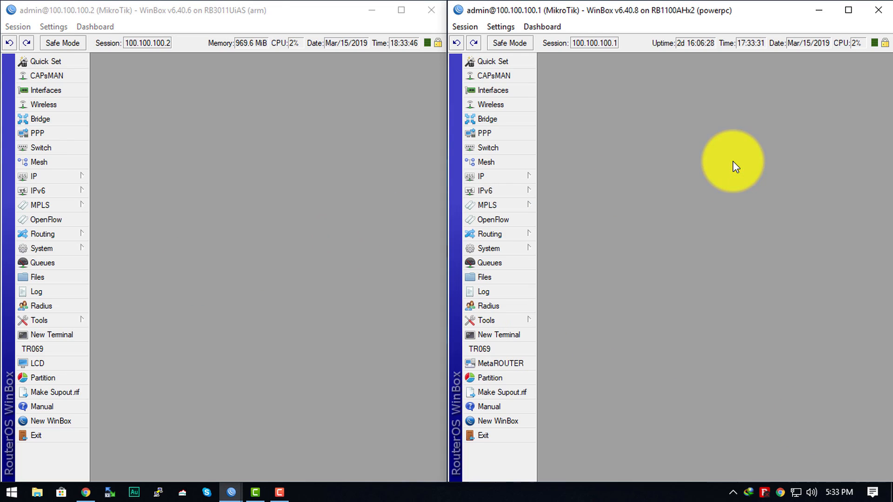
{"action": "left_click", "coordinate": [272, 168]}
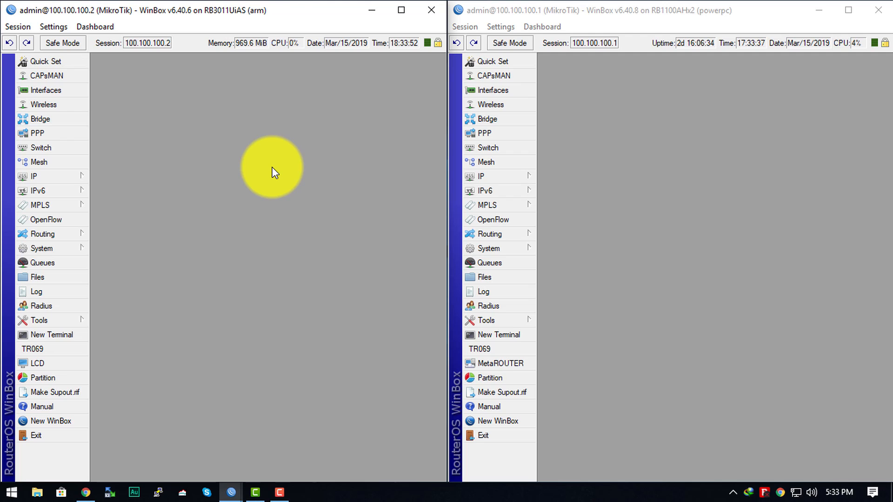
{"action": "left_click", "coordinate": [85, 493]}
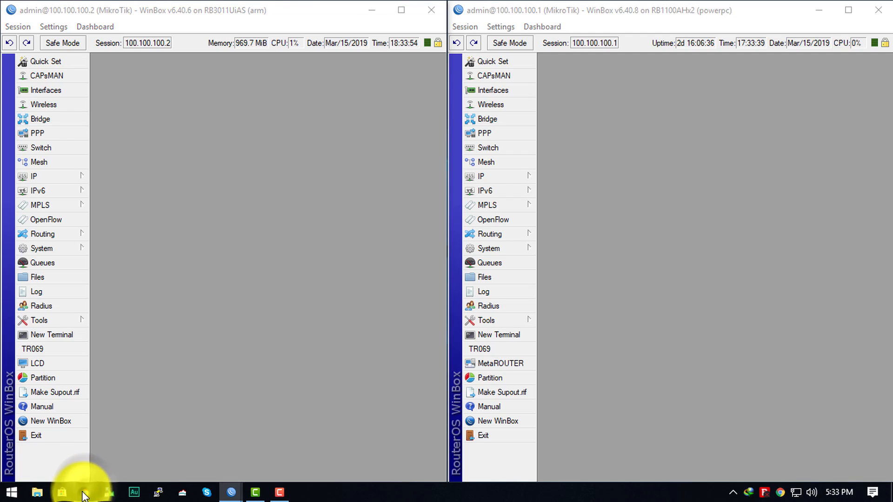
{"action": "right_click", "coordinate": [84, 494]}
{"action": "left_click", "coordinate": [60, 424]}
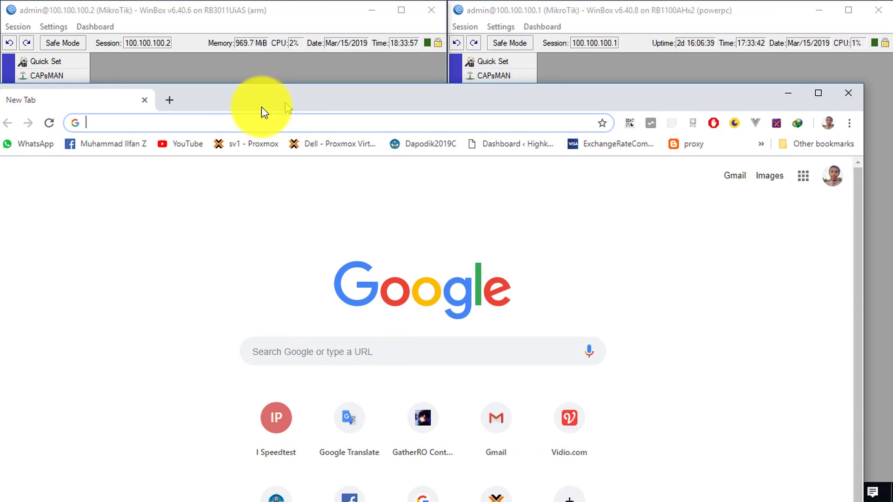
{"action": "double_click", "coordinate": [259, 107]}
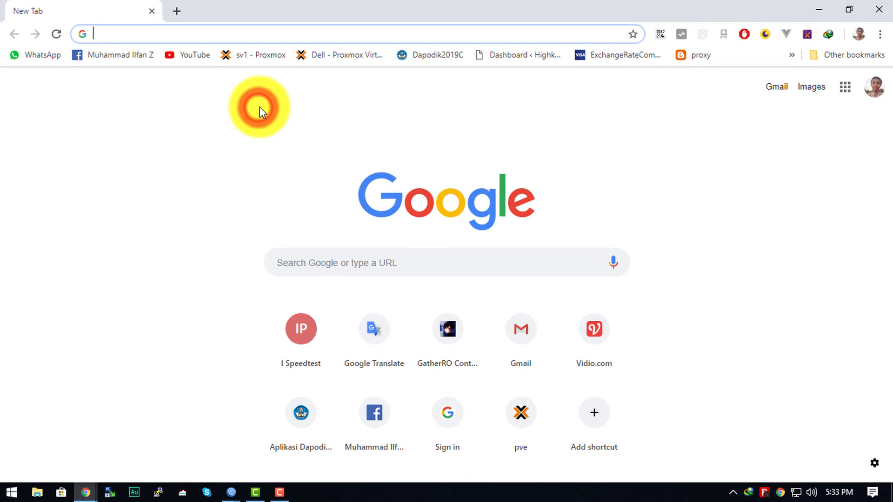
{"action": "type", "text": "sppe"}
{"action": "key", "text": "BackSpace"}
{"action": "key", "text": "BackSpace"}
{"action": "type", "text": "ed"}
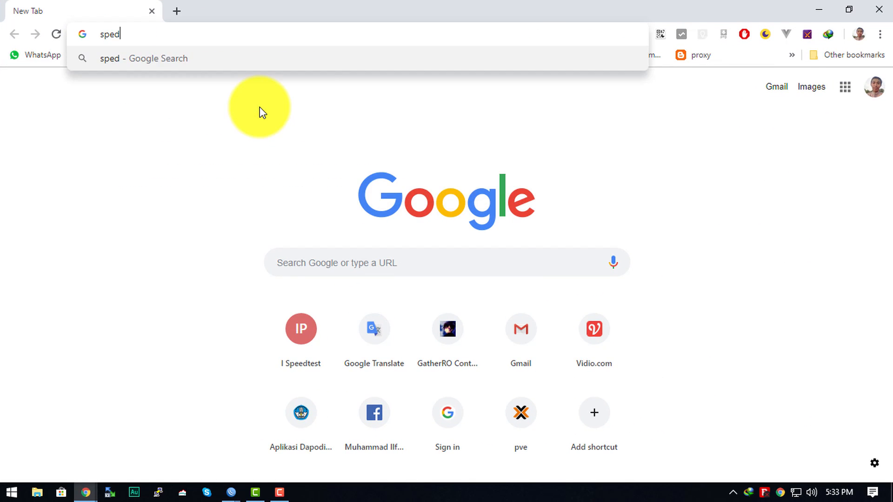
{"action": "key", "text": "BackSpace"}
{"action": "type", "text": "edtest.net"}
{"action": "key", "text": "Return"}
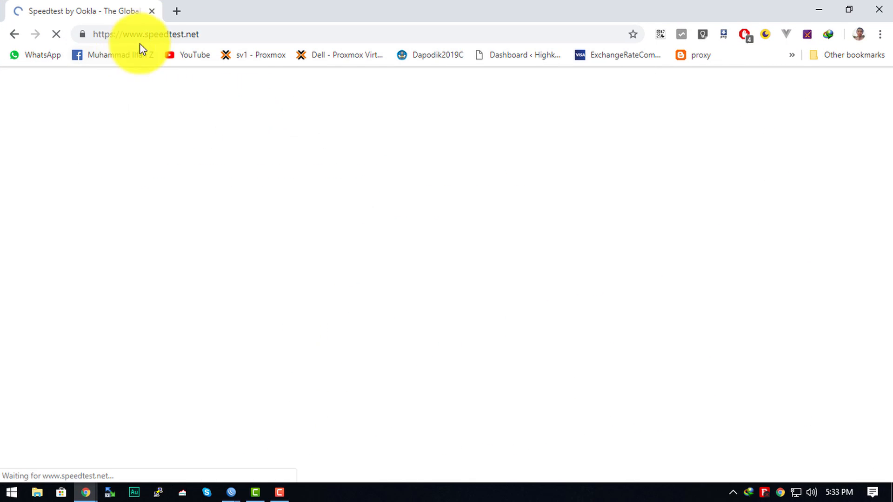
Run the internet speed test to measure ping, download and upload, and close the browser.
{"action": "left_click", "coordinate": [225, 36]}
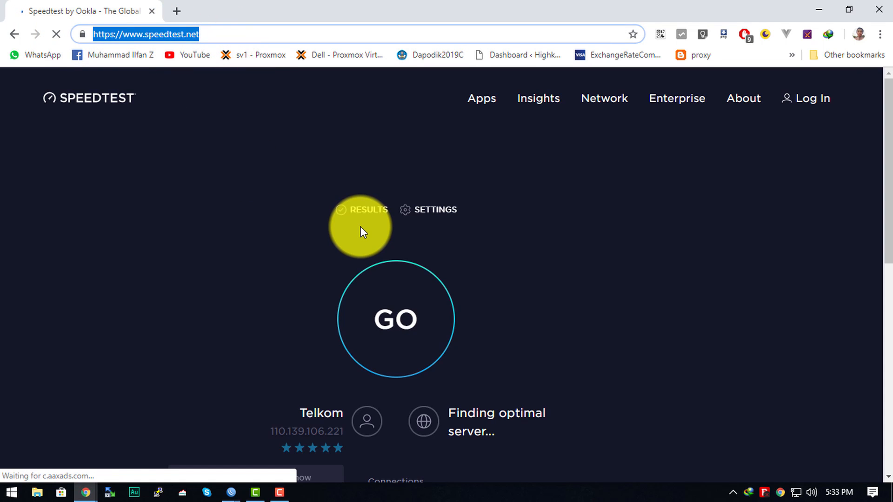
{"action": "left_click", "coordinate": [397, 337]}
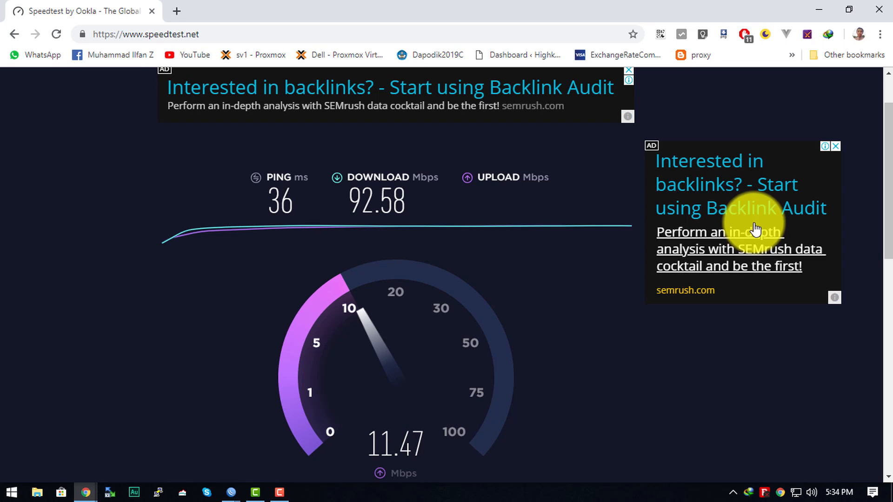
{"action": "left_click", "coordinate": [878, 9]}
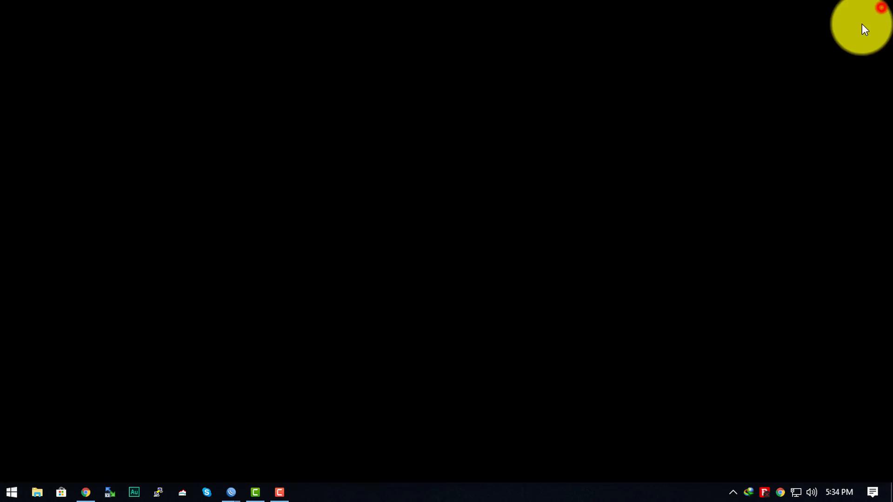
{"action": "left_click", "coordinate": [233, 239]}
{"action": "left_click", "coordinate": [649, 204]}
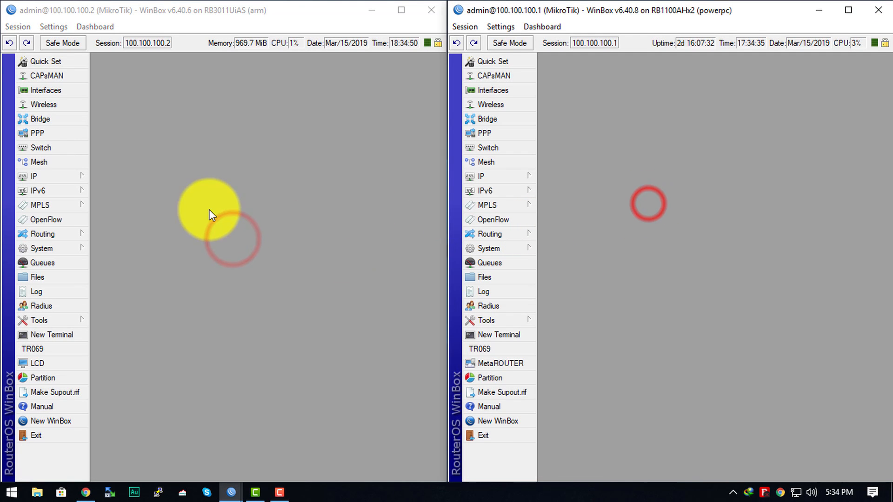
{"action": "left_click", "coordinate": [238, 198]}
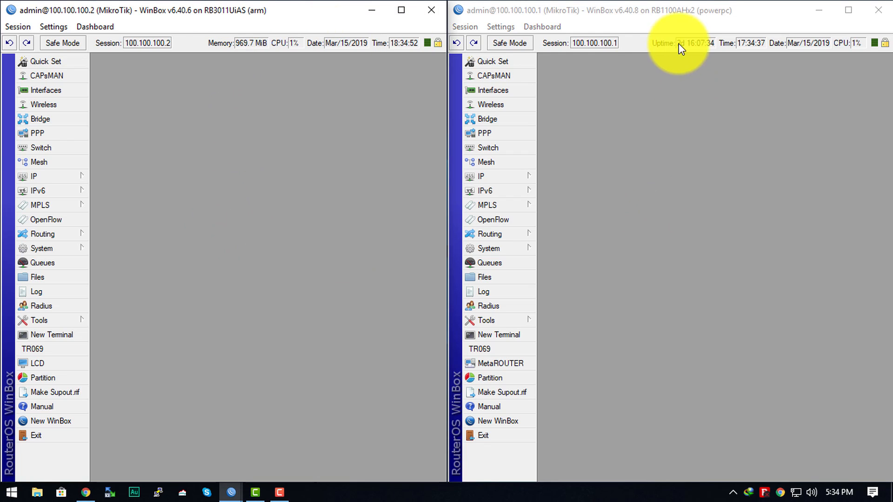
{"action": "left_click", "coordinate": [683, 19]}
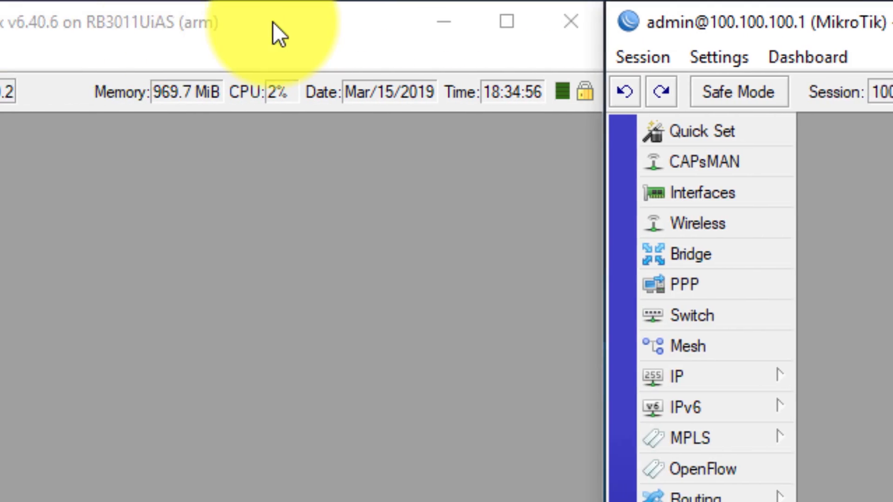
{"action": "left_click", "coordinate": [584, 23]}
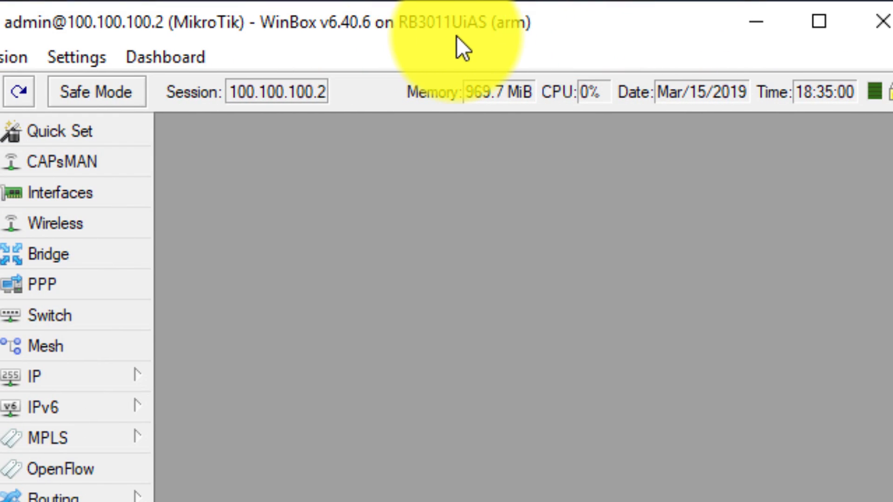
{"action": "left_click", "coordinate": [612, 308]}
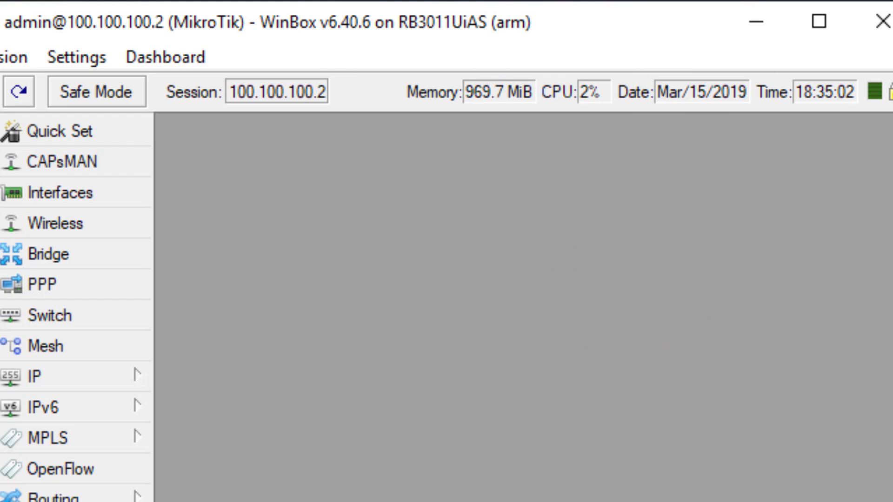
{"action": "left_click", "coordinate": [641, 34]}
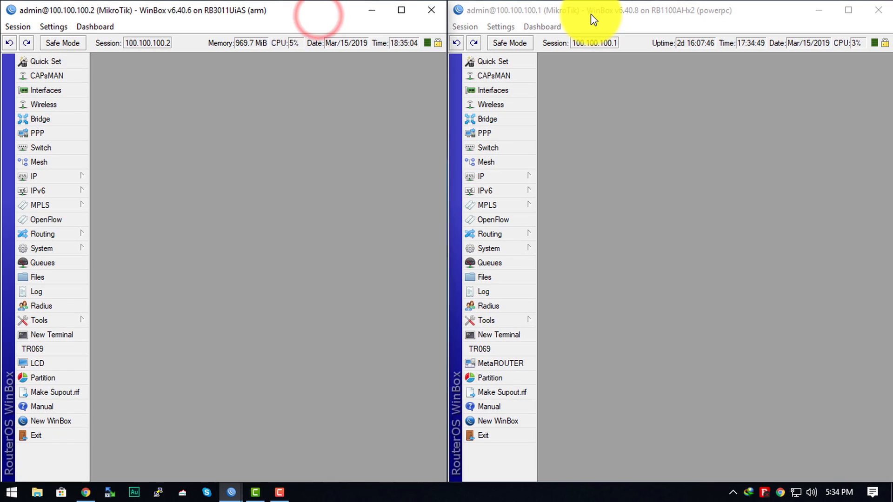
{"action": "left_click", "coordinate": [591, 18]}
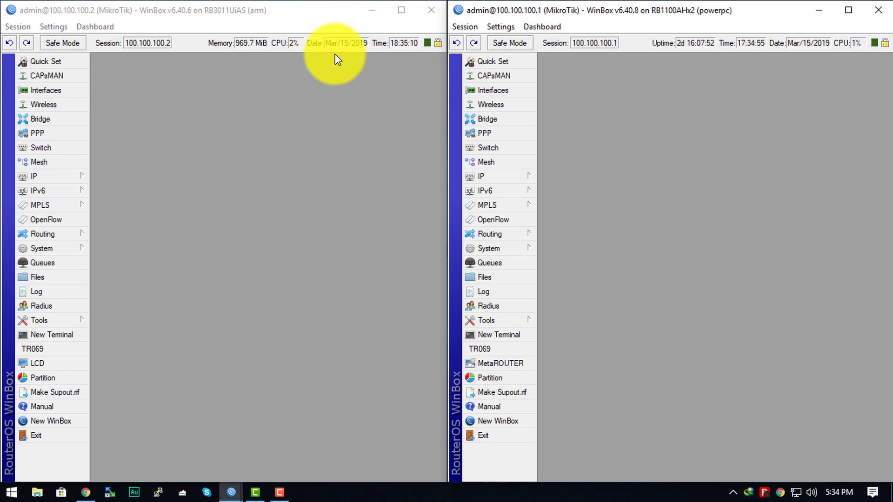
{"action": "left_click", "coordinate": [313, 93]}
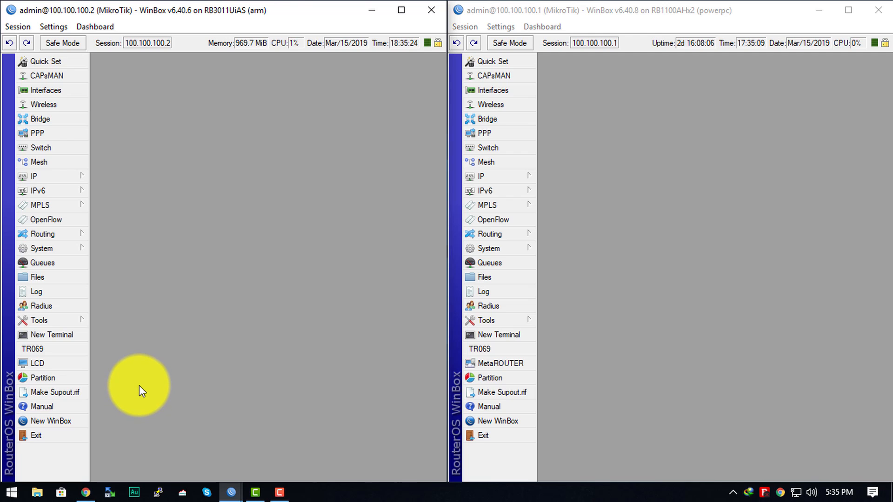
{"action": "left_click", "coordinate": [328, 239]}
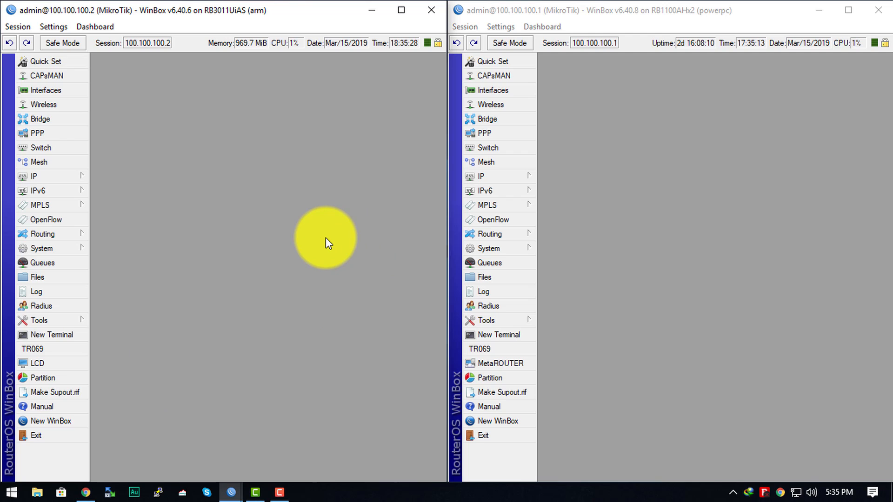
{"action": "left_click", "coordinate": [661, 236]}
{"action": "left_click", "coordinate": [289, 216]}
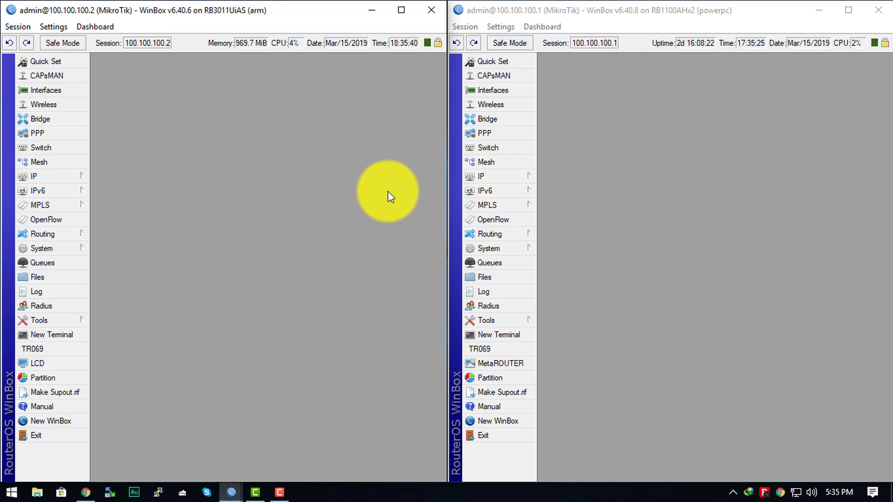
{"action": "left_click", "coordinate": [647, 196]}
{"action": "left_click", "coordinate": [336, 227]}
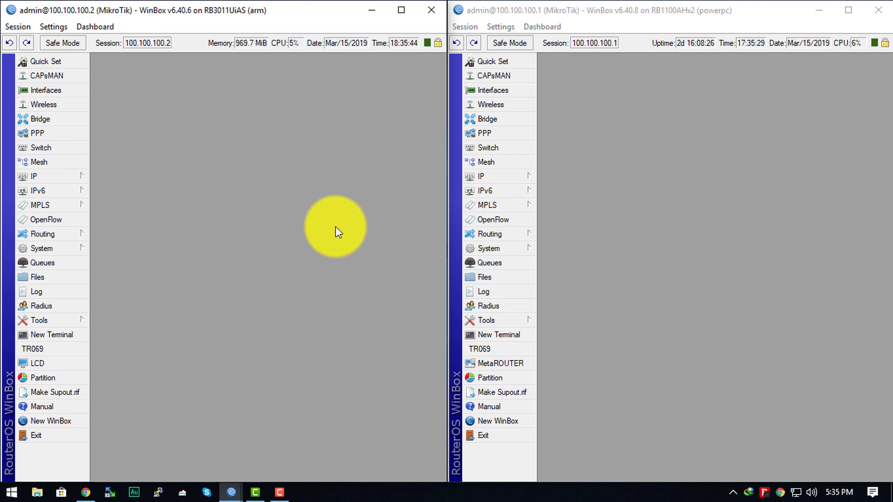
{"action": "left_click", "coordinate": [64, 323]}
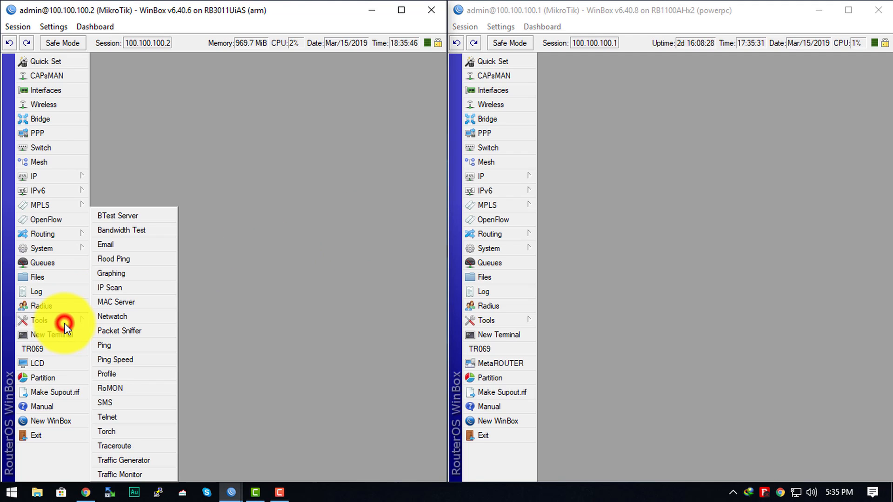
{"action": "left_click", "coordinate": [297, 236]}
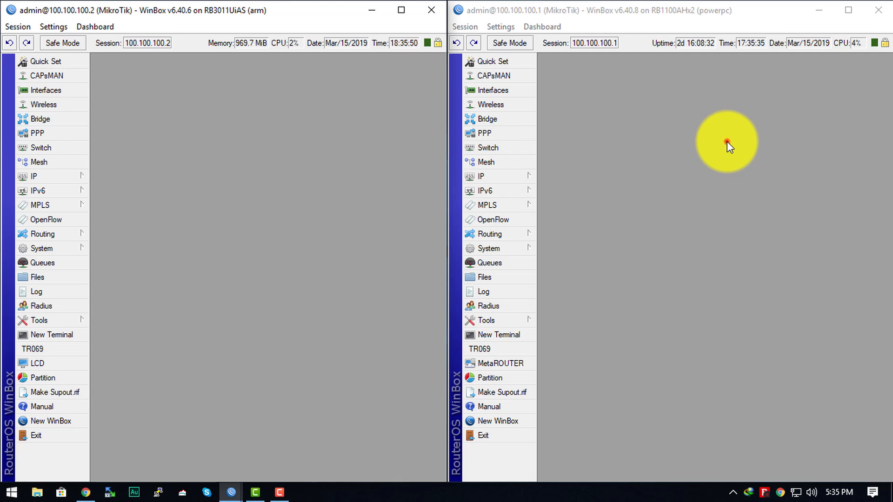
{"action": "left_click", "coordinate": [727, 141]}
{"action": "left_click", "coordinate": [324, 175]}
Open the BTest Server settings on the 100.100.100.2 router and reposition the dialog in its workspace.
{"action": "left_click", "coordinate": [57, 323]}
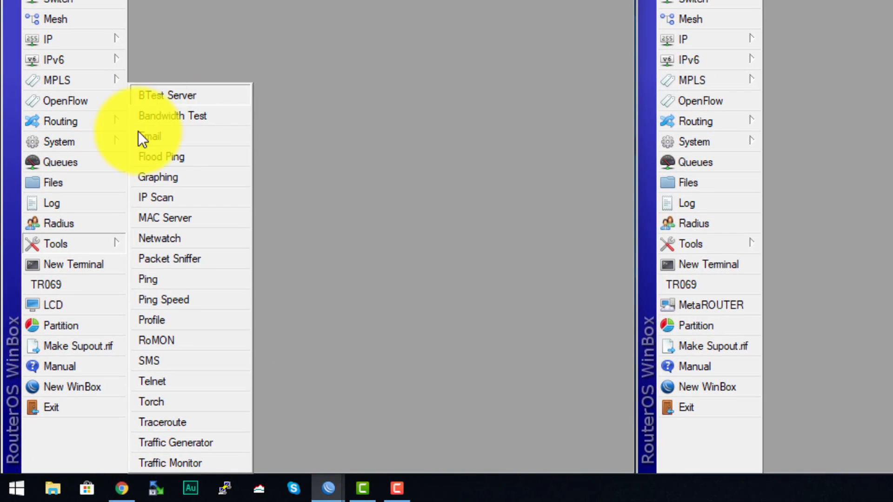
{"action": "left_click", "coordinate": [60, 241]}
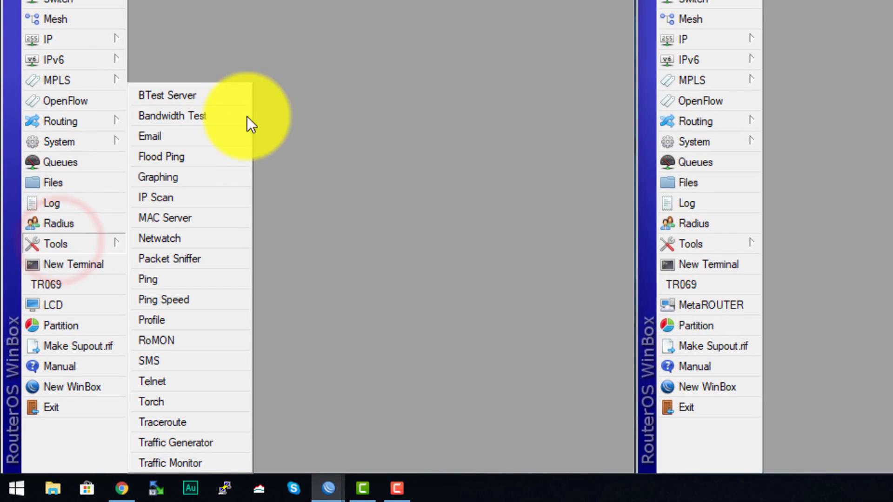
{"action": "left_click", "coordinate": [200, 96]}
{"action": "left_click_drag", "start_coordinate": [474, 277], "coordinate": [346, 118]}
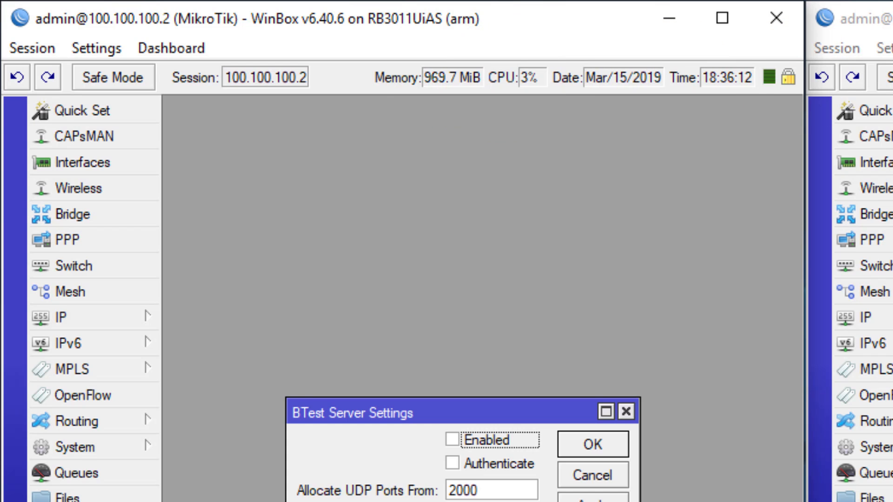
Remove the CPU readout from the 100.100.100.2 router's status bar and add it again.
{"action": "right_click", "coordinate": [517, 80]}
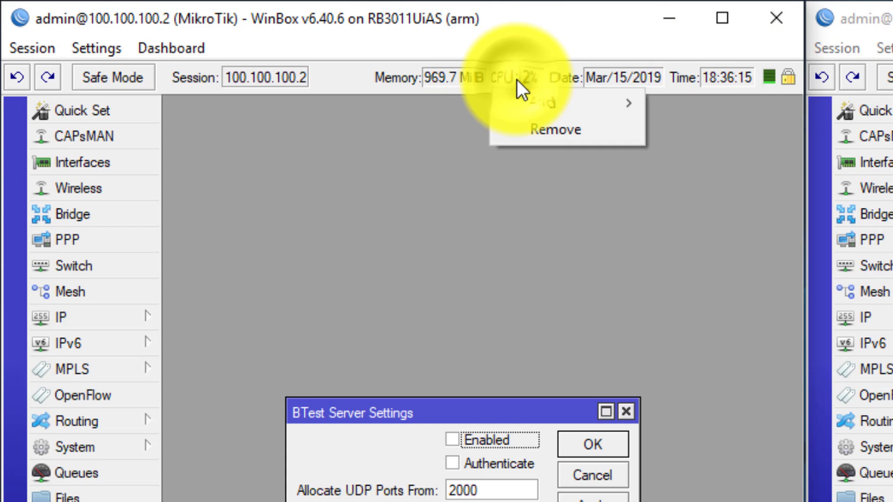
{"action": "left_click", "coordinate": [546, 126]}
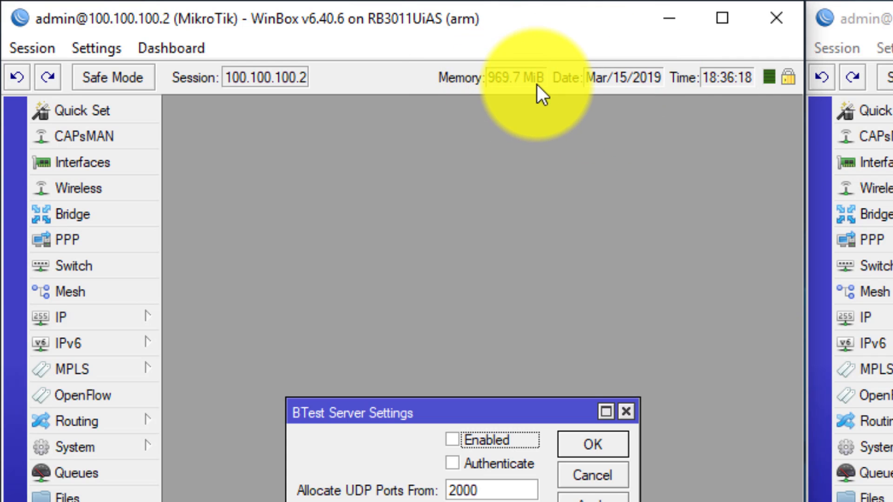
{"action": "right_click", "coordinate": [351, 87]}
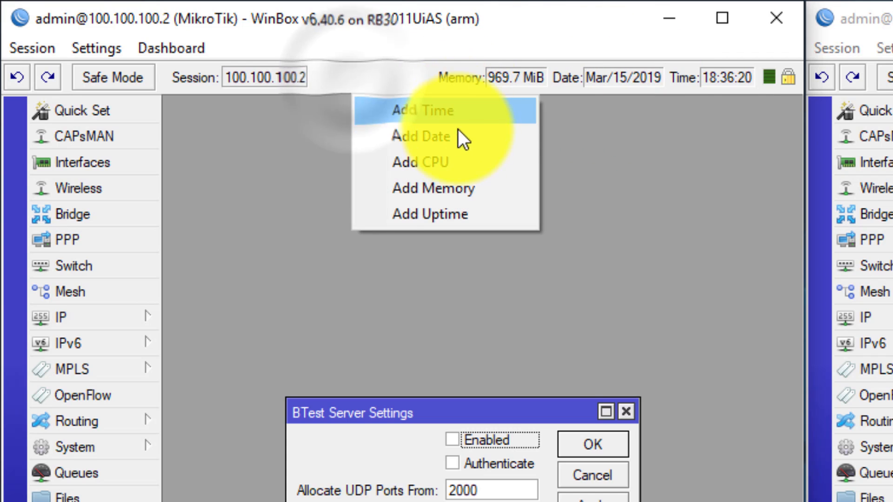
{"action": "left_click", "coordinate": [430, 167]}
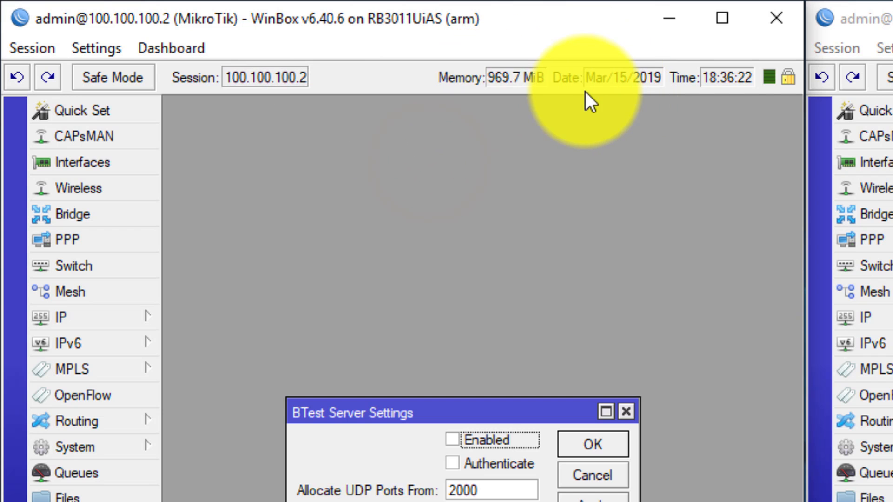
Check the status readouts with the 100.100.100.2 router window maximized, and return the window to half the screen.
{"action": "left_click", "coordinate": [412, 76]}
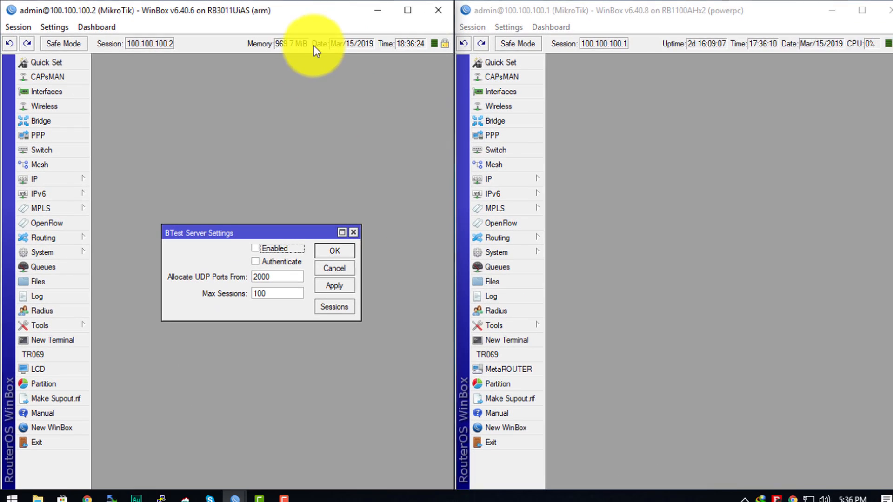
{"action": "left_click", "coordinate": [407, 10]}
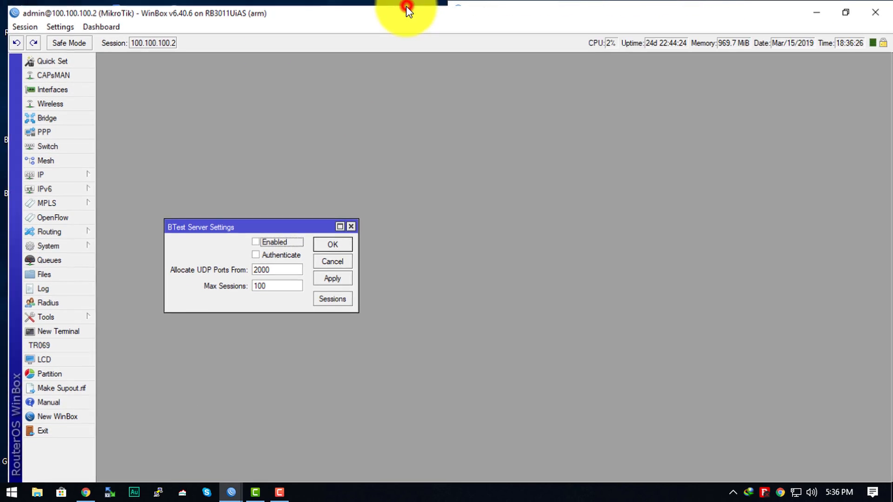
{"action": "left_click", "coordinate": [847, 8]}
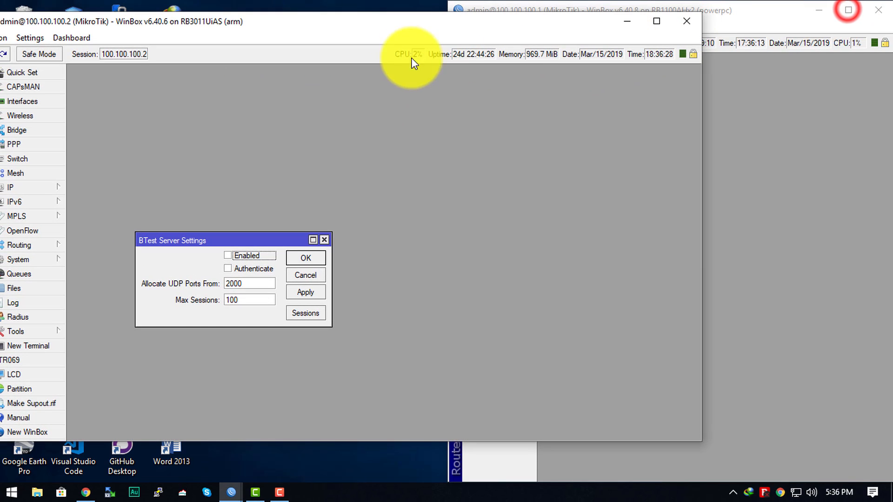
{"action": "left_click_drag", "start_coordinate": [465, 21], "coordinate": [21, 40]}
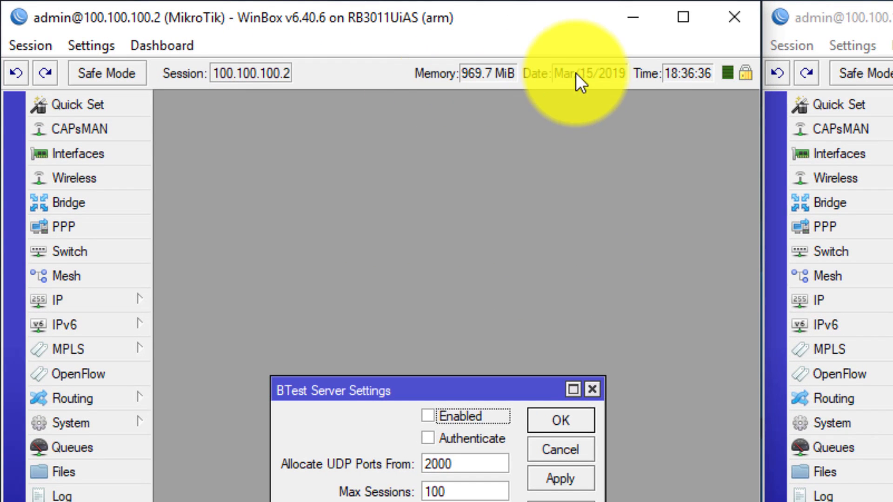
Remove the Date readout from the 100.100.100.2 router's status bar.
{"action": "right_click", "coordinate": [526, 83]}
{"action": "left_click", "coordinate": [600, 119]}
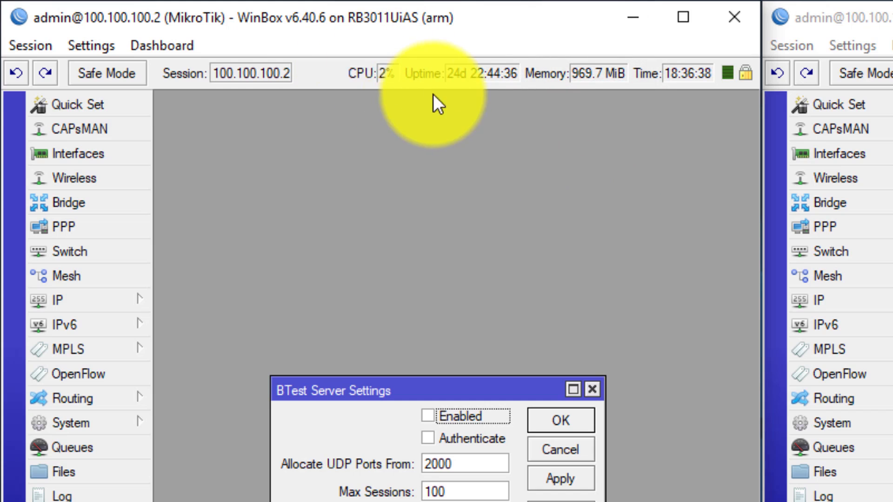
Enable the BTest Server on the 100.100.100.2 router, reposition its settings dialog and apply the change.
{"action": "left_click", "coordinate": [892, 93]}
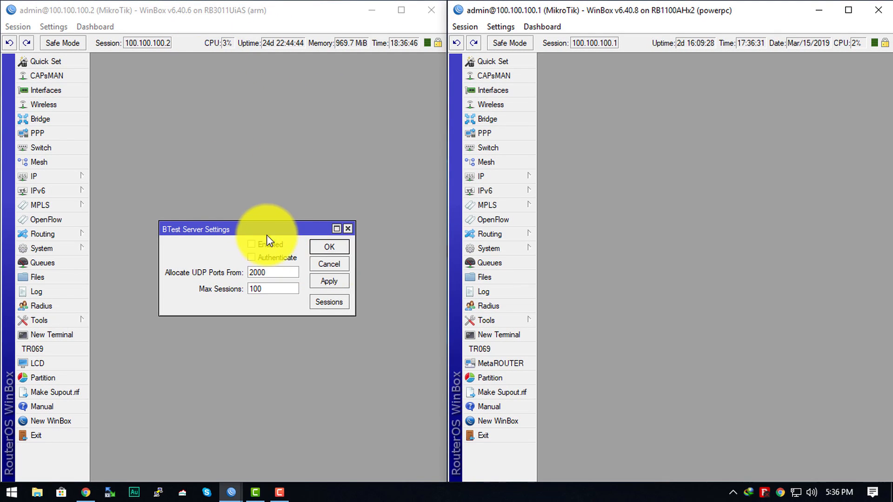
{"action": "left_click_drag", "start_coordinate": [263, 229], "coordinate": [255, 183]}
{"action": "left_click", "coordinate": [250, 200]}
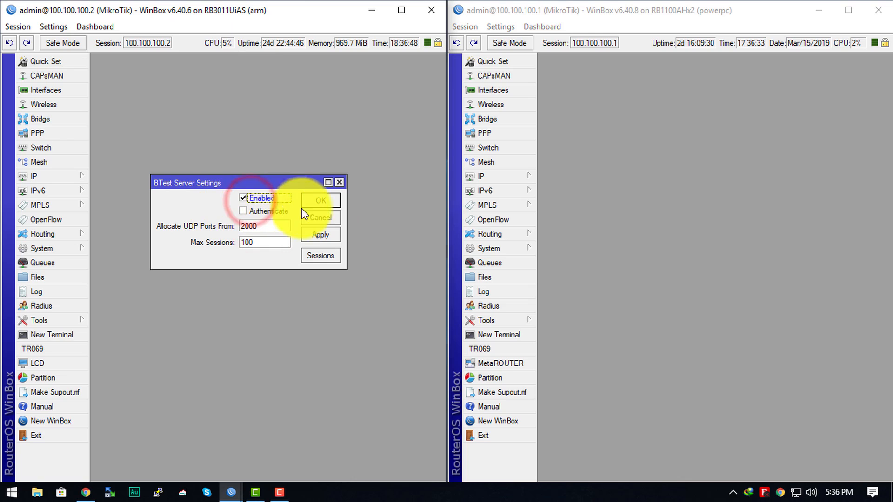
{"action": "left_click", "coordinate": [321, 235]}
{"action": "left_click", "coordinate": [196, 110]}
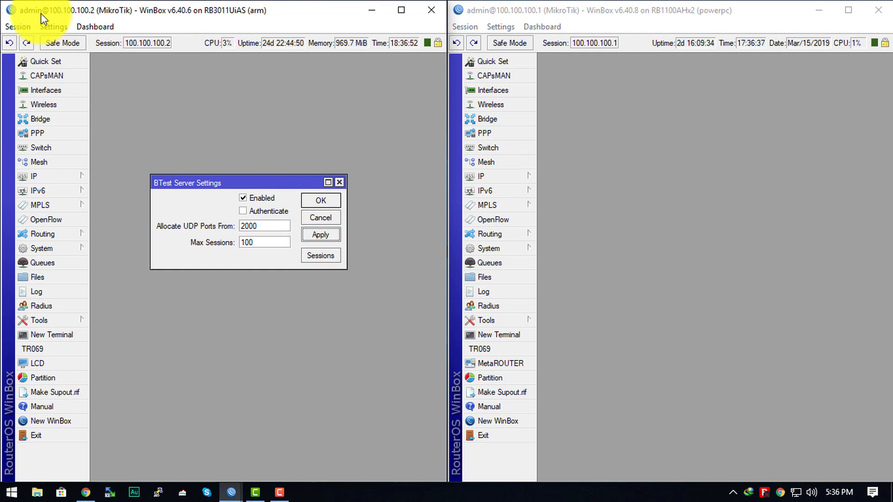
Open the Bandwidth Test tool on the 100.100.100.1 router and reposition both routers' dialogs within their workspaces.
{"action": "left_click", "coordinate": [705, 174]}
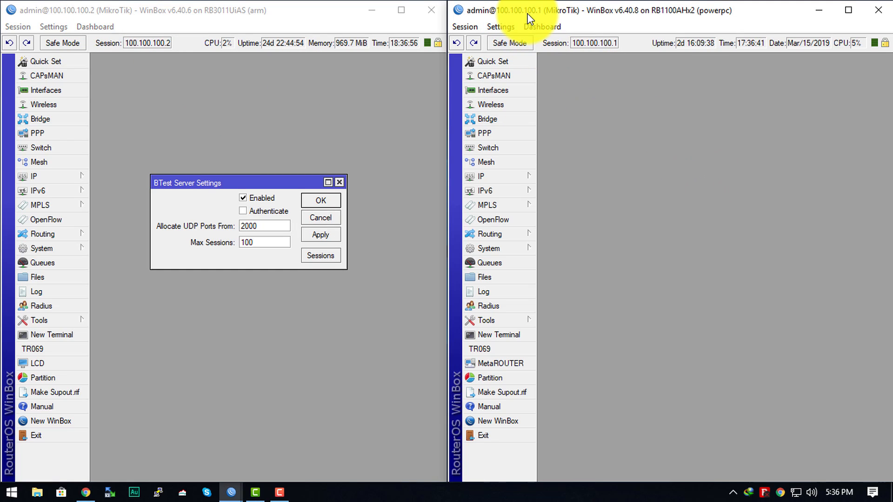
{"action": "left_click", "coordinate": [736, 157]}
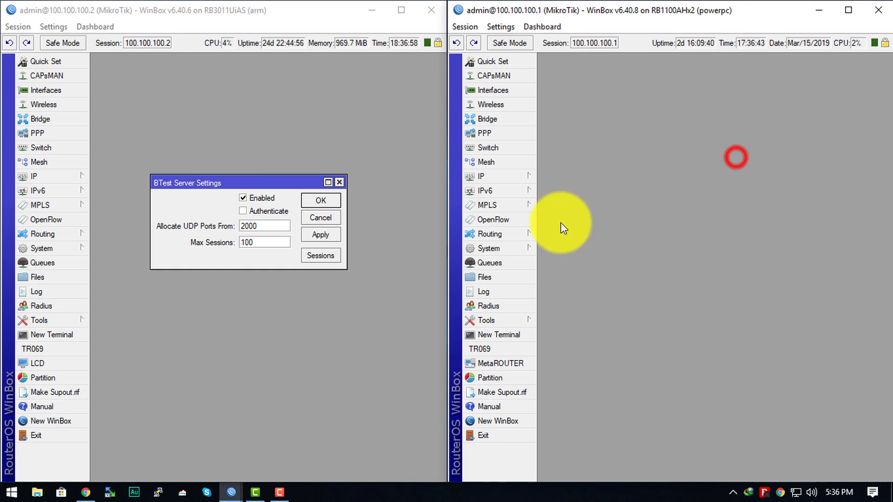
{"action": "left_click", "coordinate": [495, 322]}
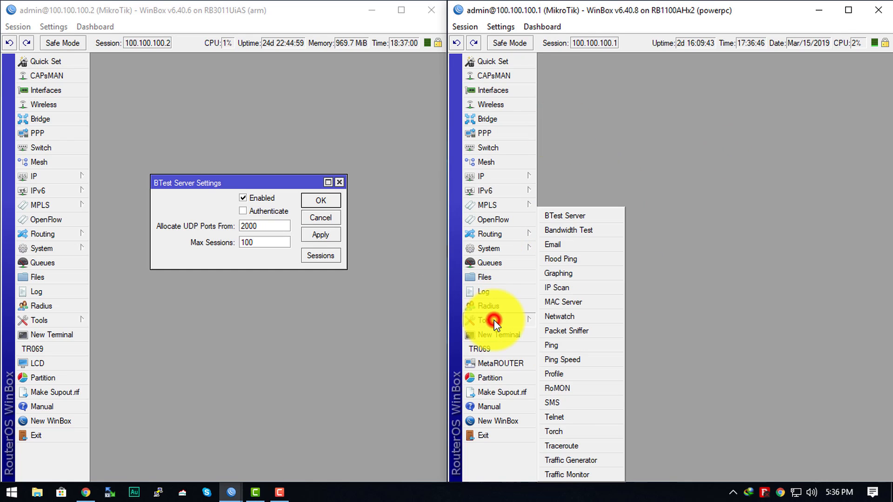
{"action": "left_click", "coordinate": [578, 234]}
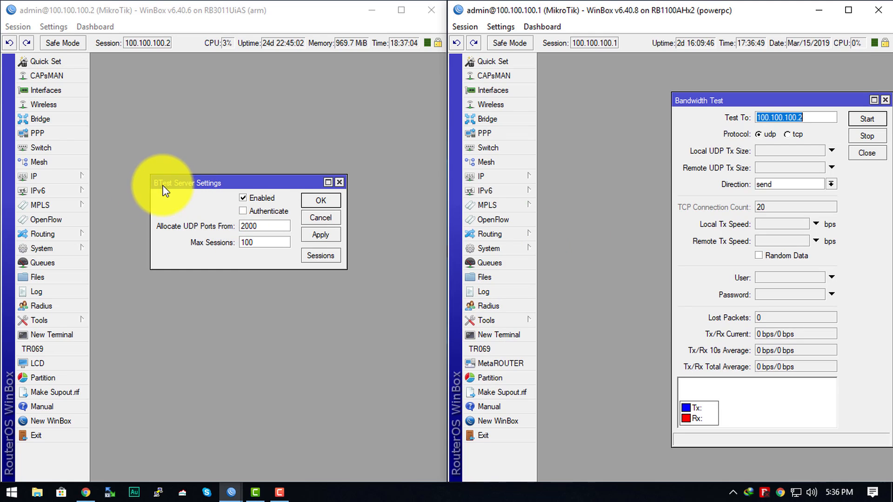
{"action": "left_click_drag", "start_coordinate": [207, 182], "coordinate": [201, 168]}
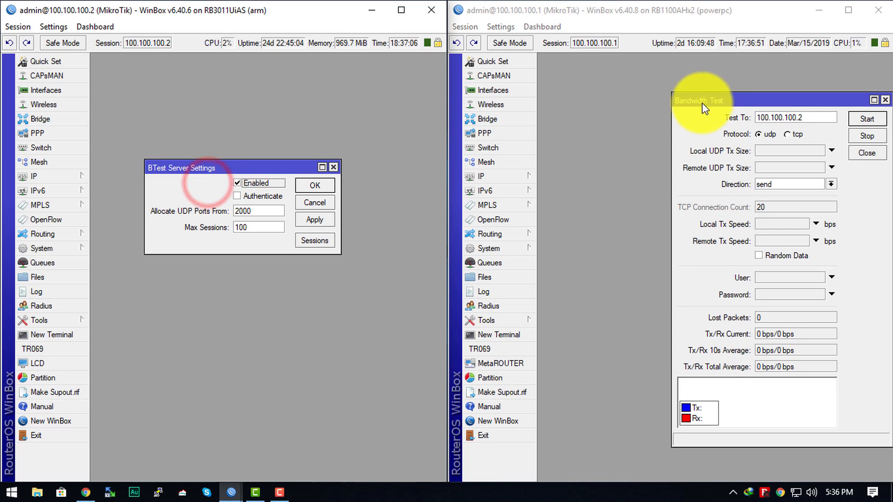
{"action": "left_click_drag", "start_coordinate": [702, 107], "coordinate": [615, 86]}
Check the Bandwidth Test target address on the 100.100.100.1 router against the address of the BTest Server router.
{"action": "left_click", "coordinate": [723, 96]}
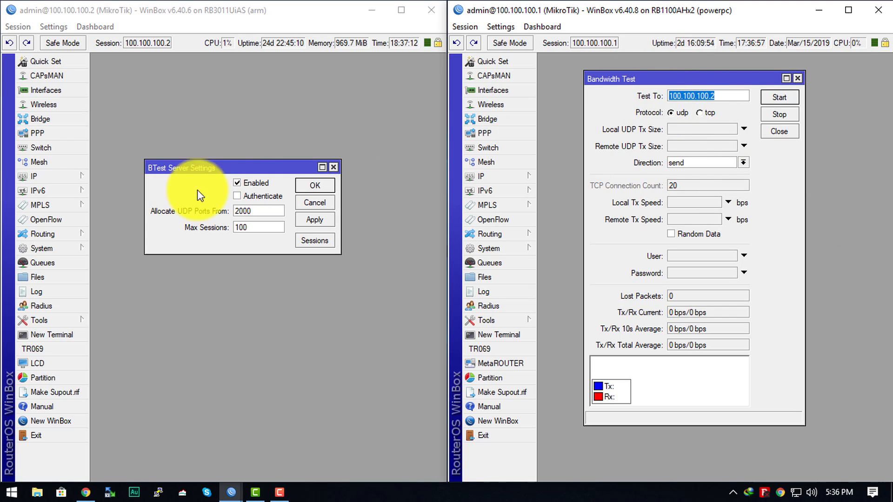
{"action": "left_click", "coordinate": [181, 10]}
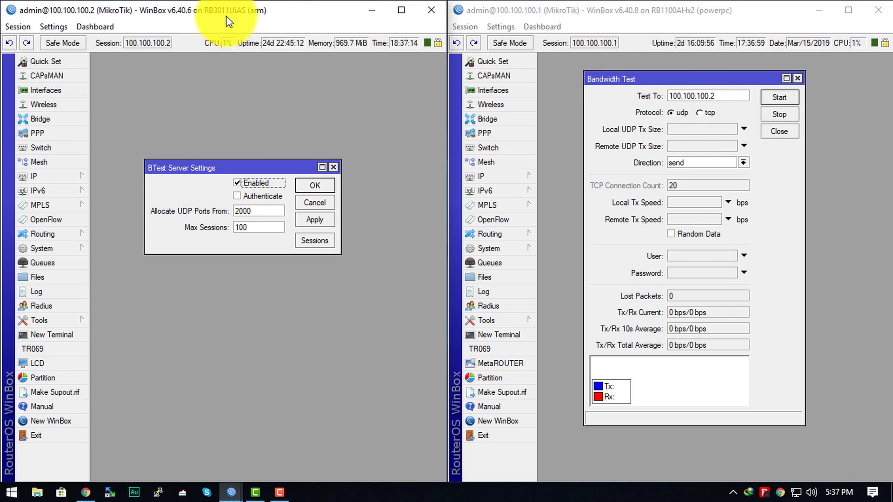
{"action": "left_click", "coordinate": [745, 14]}
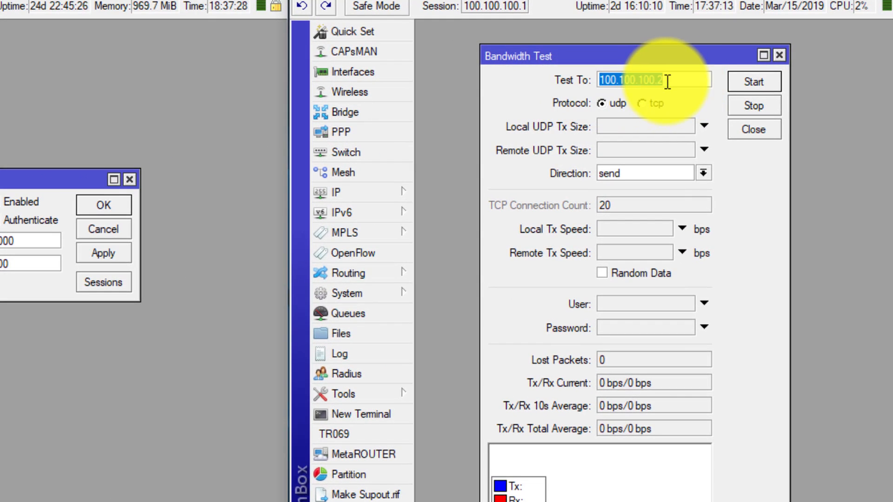
{"action": "left_click", "coordinate": [719, 96]}
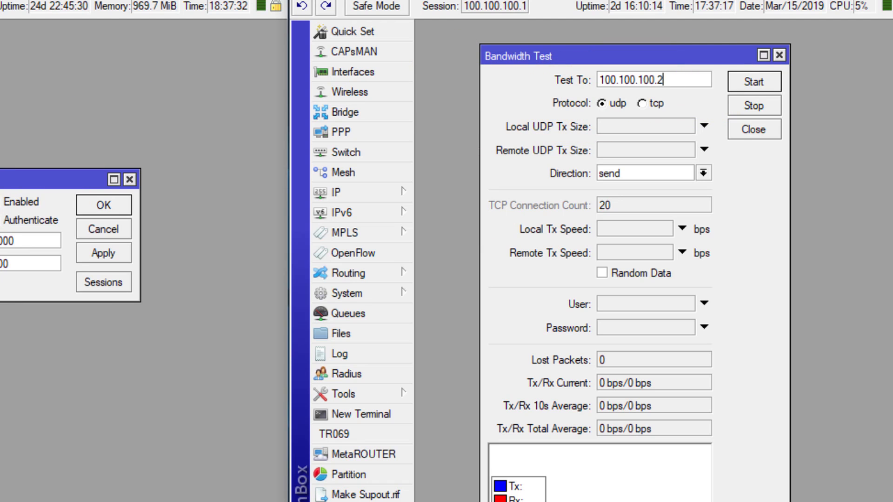
{"action": "left_click", "coordinate": [10, 202]}
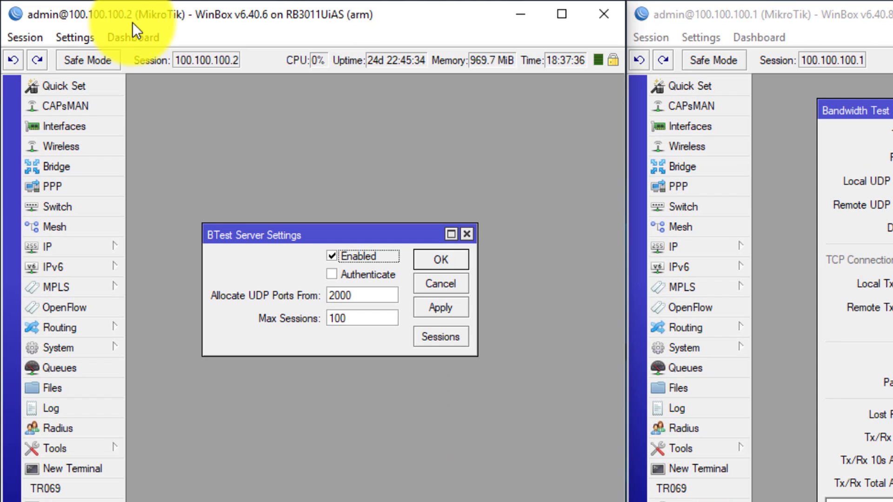
{"action": "left_click", "coordinate": [855, 111]}
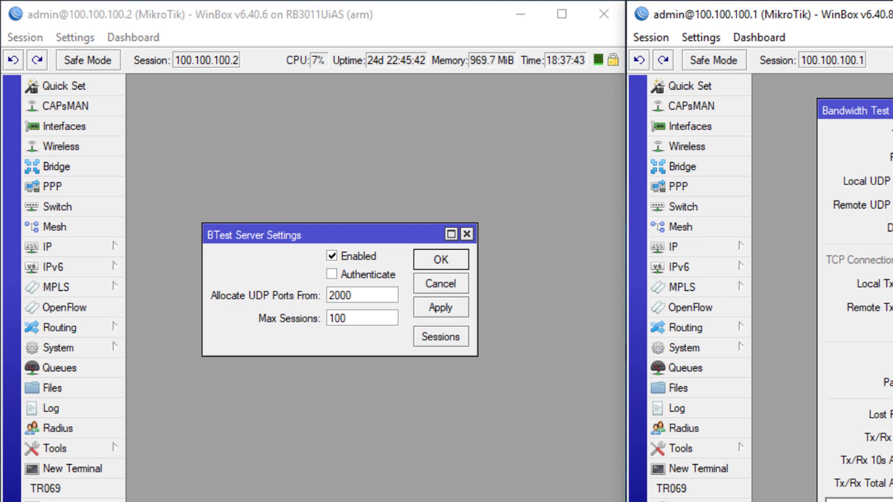
{"action": "left_click", "coordinate": [795, 104]}
{"action": "left_click", "coordinate": [738, 95]}
{"action": "left_click", "coordinate": [723, 95]}
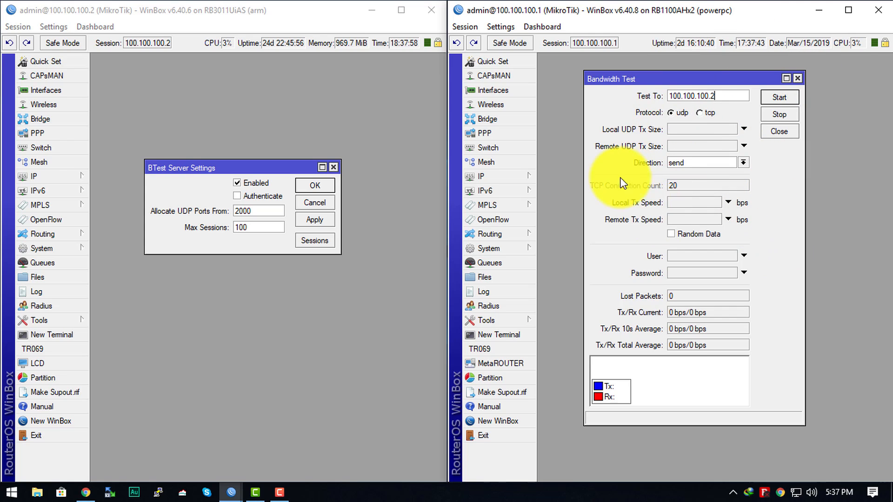
Try the send and receive directions in the Bandwidth Test, comparing them with the two router windows.
{"action": "left_click", "coordinate": [696, 163]}
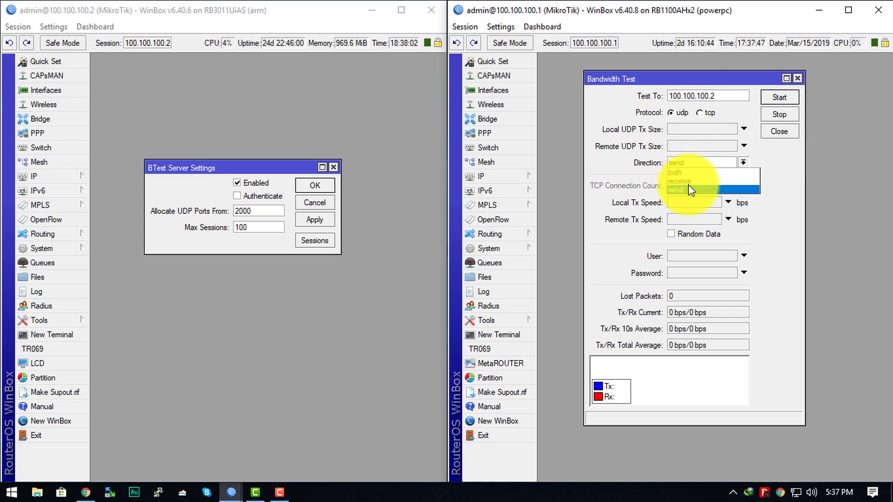
{"action": "left_click", "coordinate": [689, 186]}
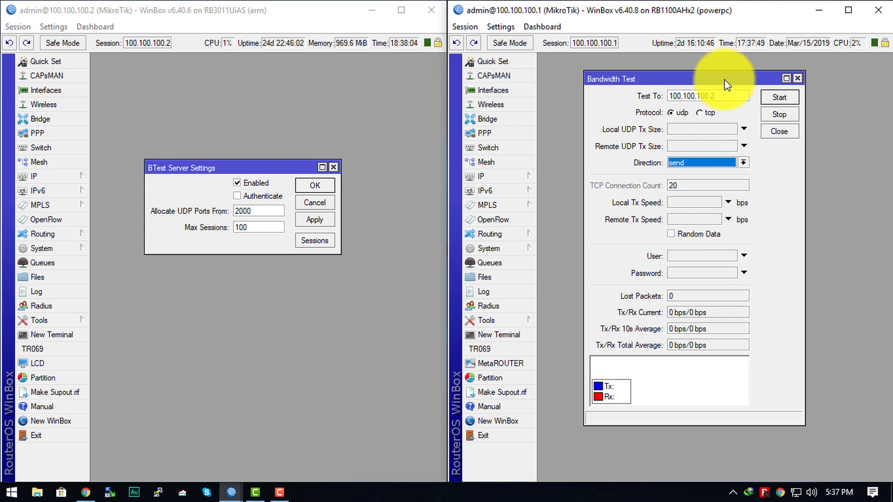
{"action": "left_click", "coordinate": [205, 13]}
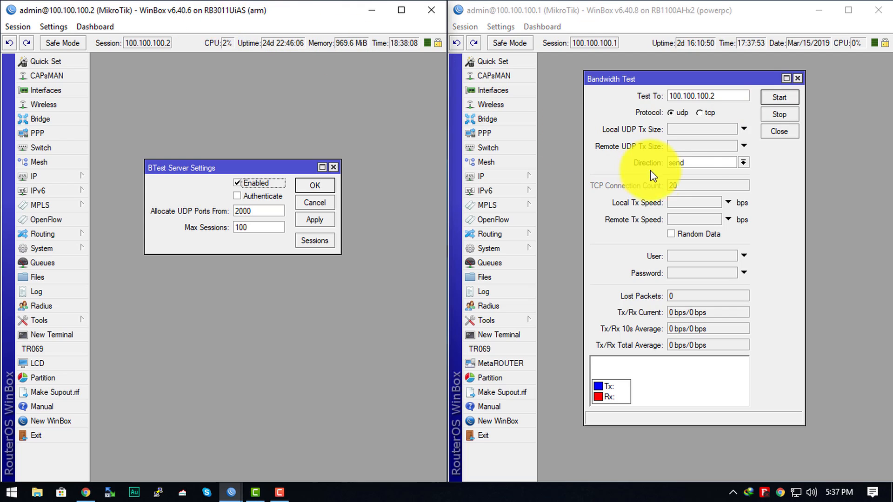
{"action": "left_click", "coordinate": [694, 163]}
{"action": "left_click", "coordinate": [694, 184]}
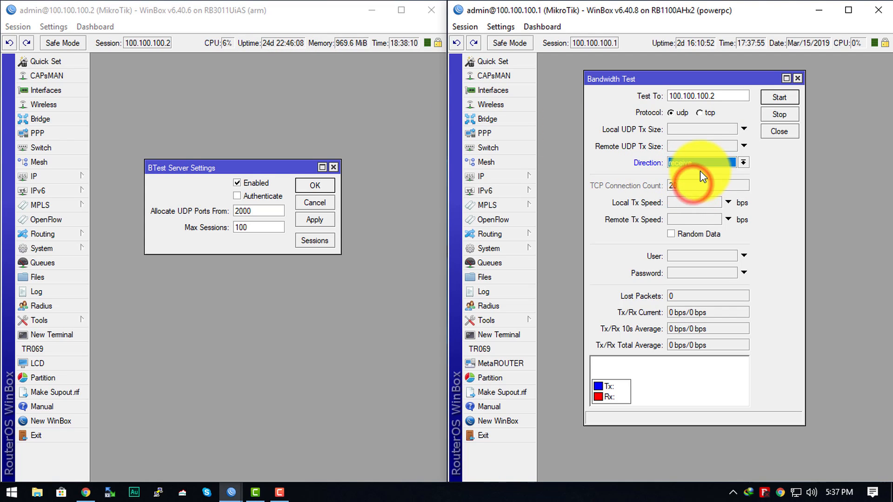
{"action": "left_click", "coordinate": [228, 10]}
{"action": "left_click", "coordinate": [684, 25]}
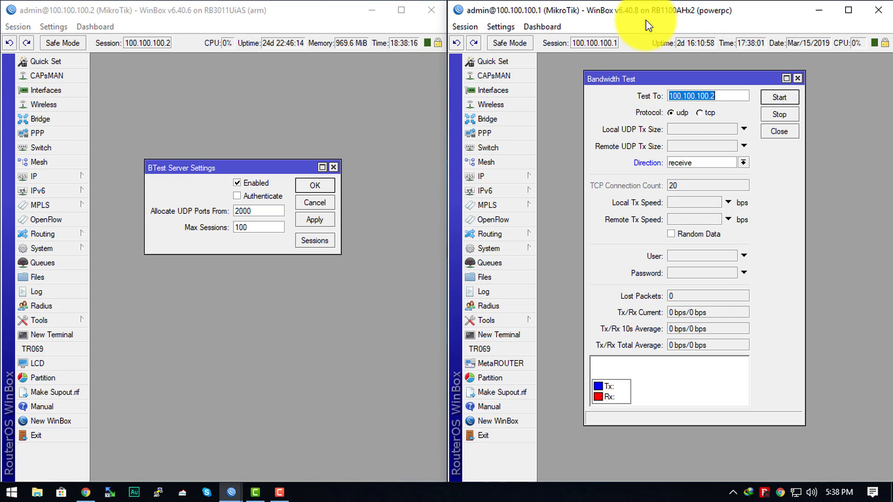
Switch the Bandwidth Test direction to send and then to both.
{"action": "left_click", "coordinate": [704, 163]}
{"action": "left_click", "coordinate": [693, 182]}
{"action": "left_click", "coordinate": [696, 163]}
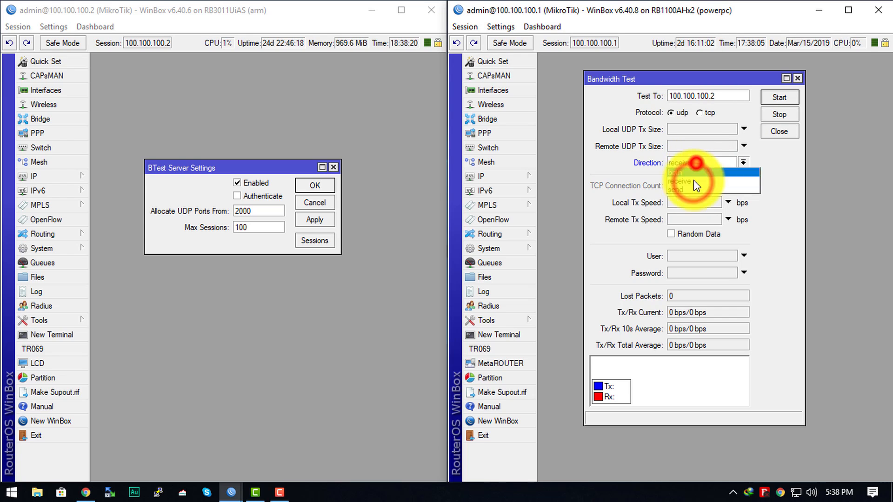
{"action": "left_click", "coordinate": [690, 190]}
{"action": "left_click", "coordinate": [693, 168]}
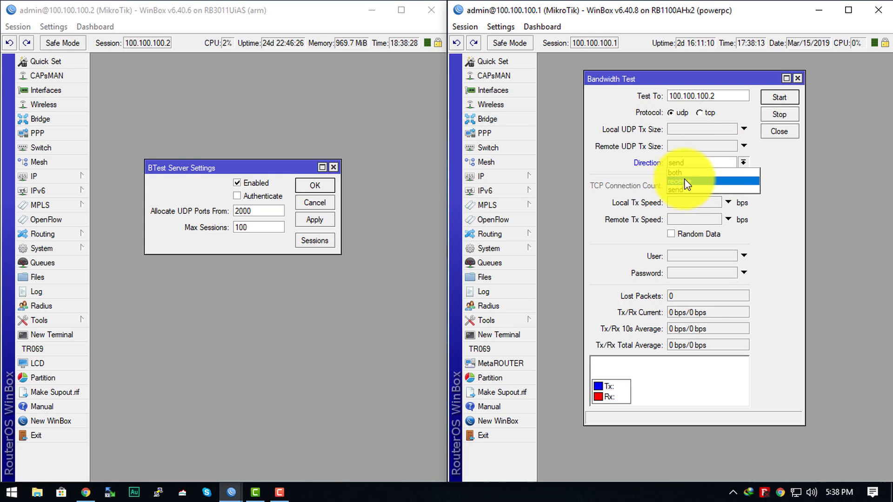
{"action": "left_click", "coordinate": [676, 174]}
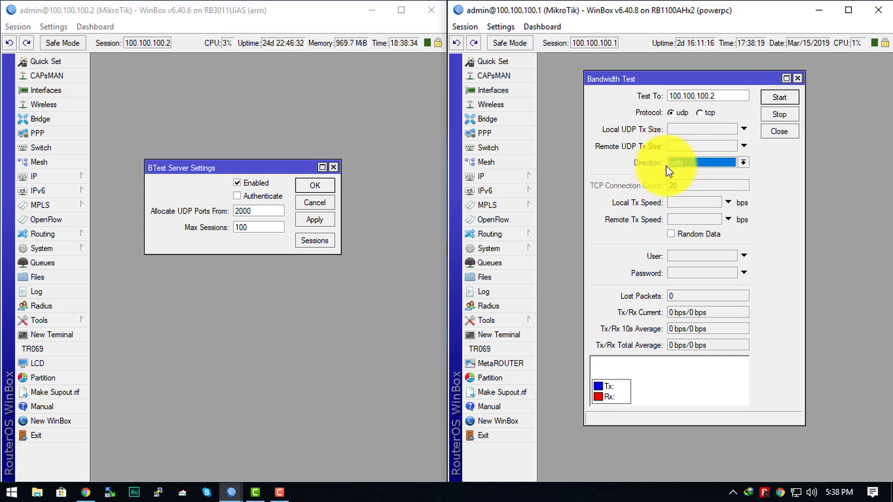
Set the Bandwidth Test direction to receive and start the UDP test to 100.100.100.2.
{"action": "left_click", "coordinate": [677, 169]}
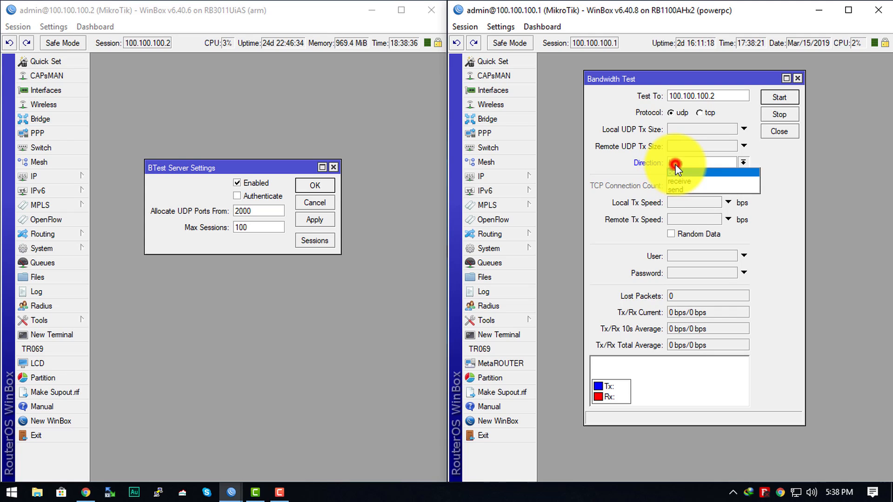
{"action": "left_click", "coordinate": [698, 181]}
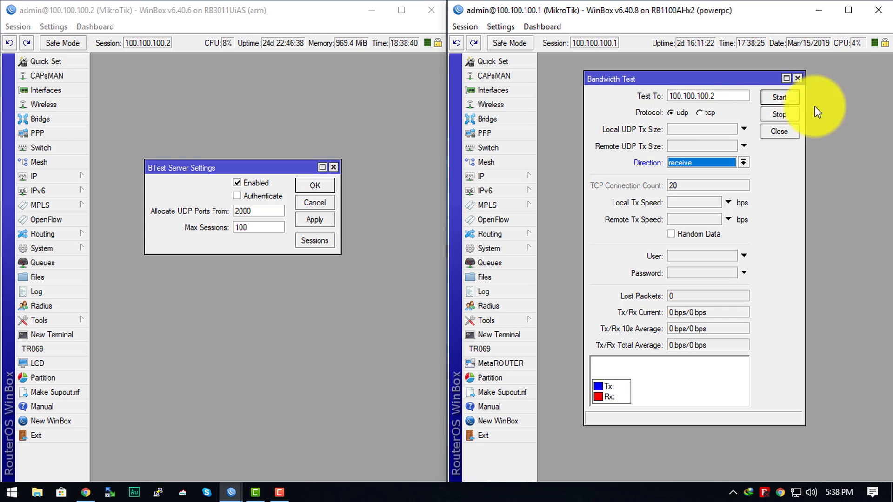
{"action": "left_click", "coordinate": [791, 96]}
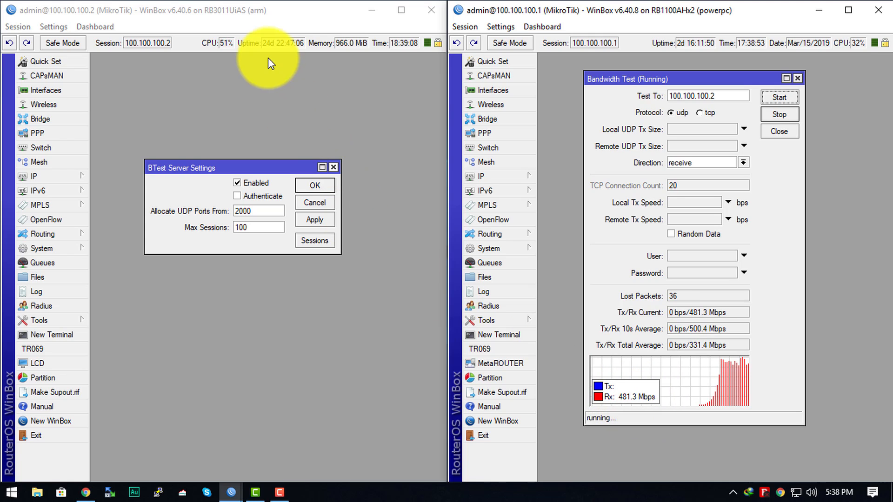
Compare the CPU load of both routers and the receive throughput while the bandwidth test is running.
{"action": "left_click", "coordinate": [266, 73]}
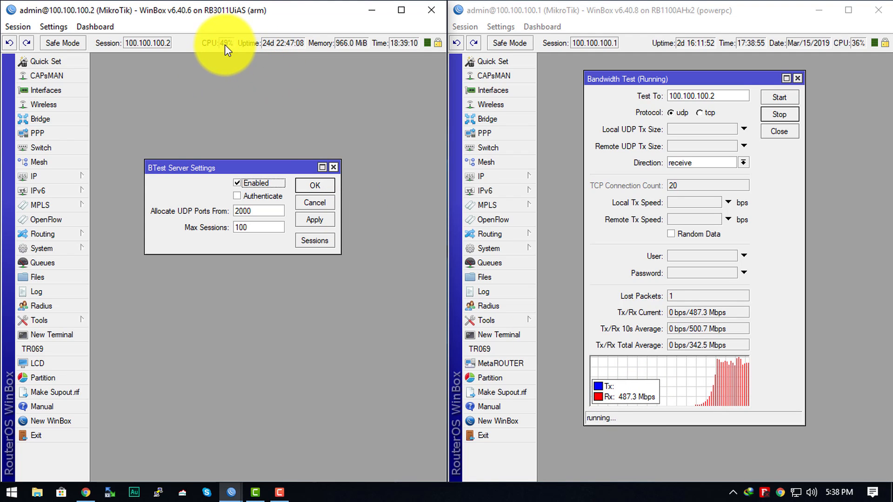
{"action": "left_click", "coordinate": [224, 74]}
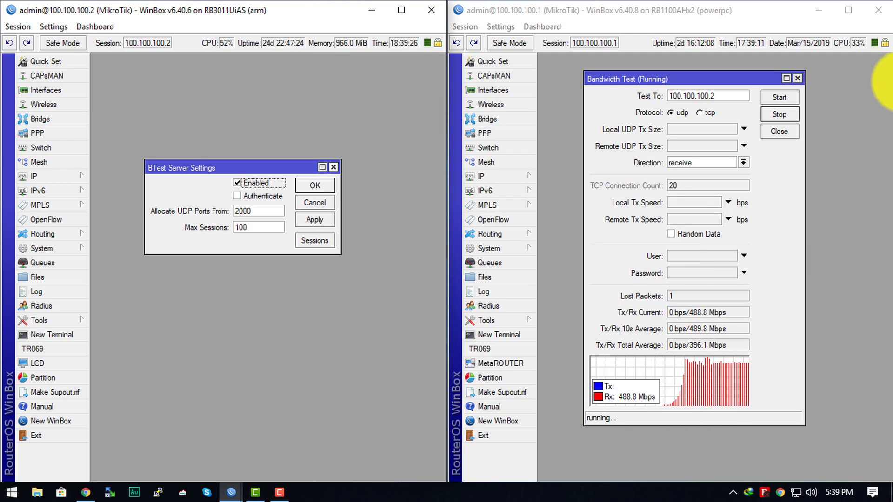
{"action": "left_click", "coordinate": [866, 90]}
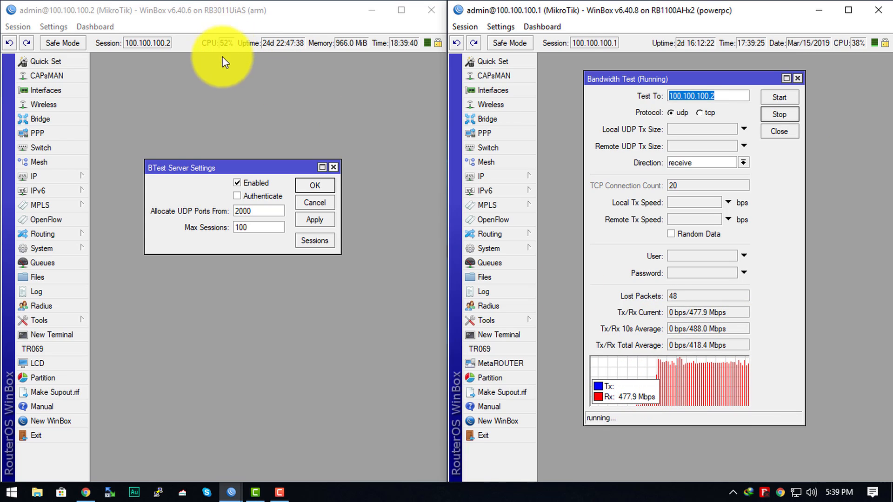
{"action": "left_click", "coordinate": [224, 84]}
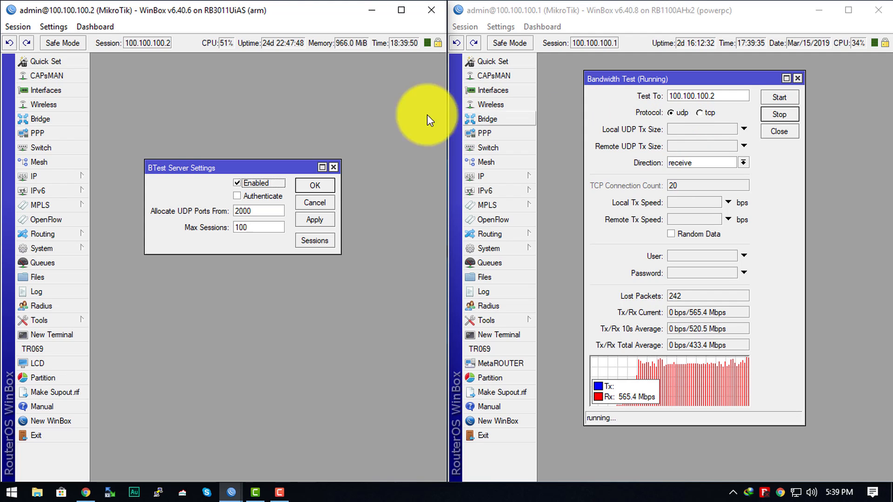
{"action": "left_click", "coordinate": [331, 97]}
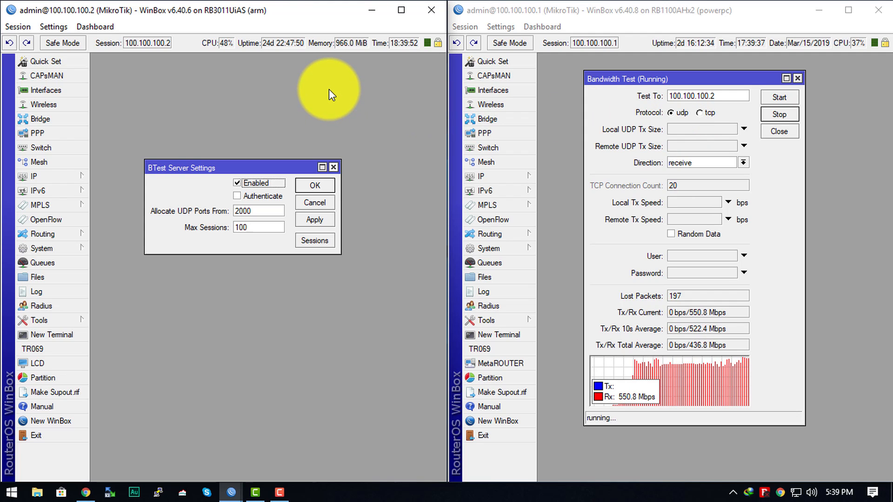
{"action": "left_click", "coordinate": [346, 96]}
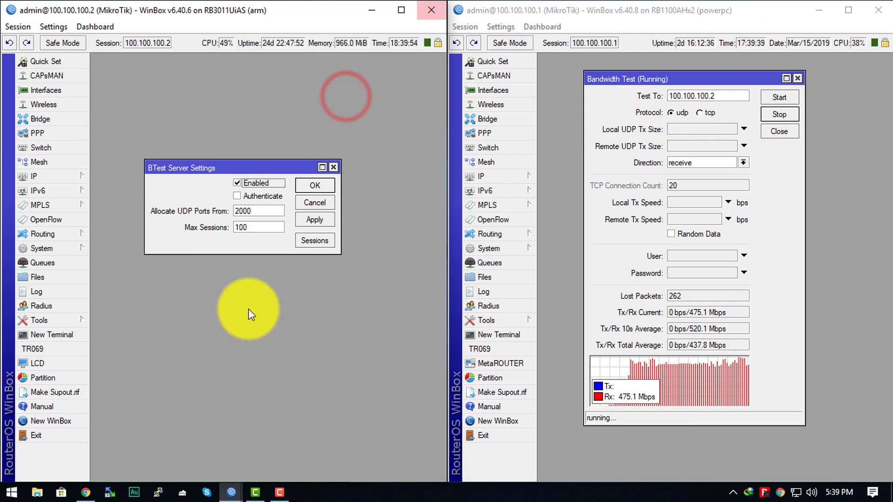
Stop the receive test, set the Bandwidth Test direction to send, and start the UDP test to 100.100.100.2.
{"action": "left_click", "coordinate": [794, 228]}
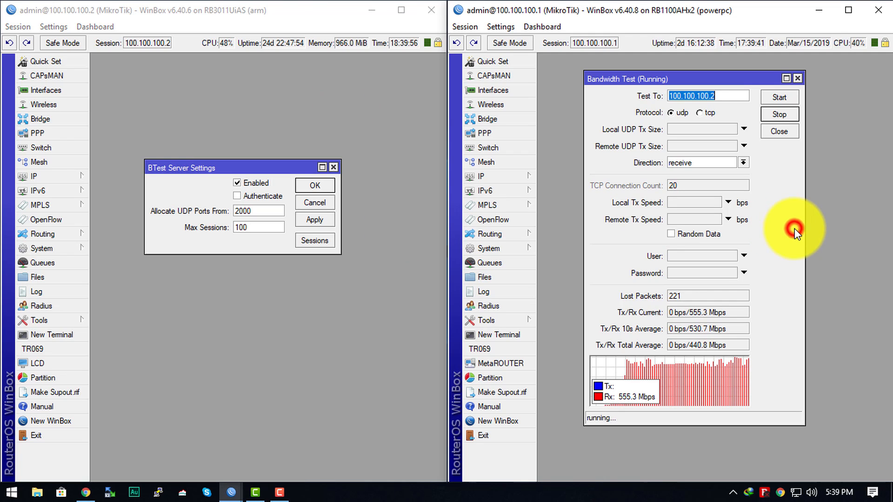
{"action": "left_click", "coordinate": [769, 115]}
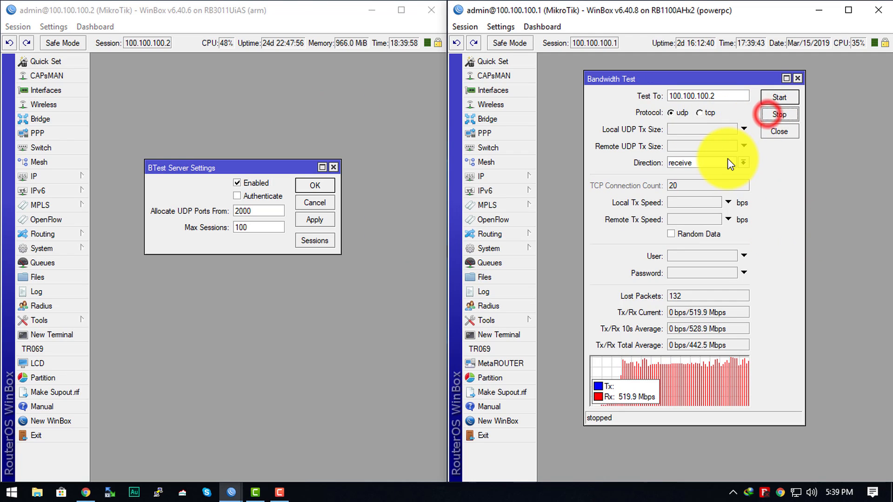
{"action": "left_click", "coordinate": [728, 164]}
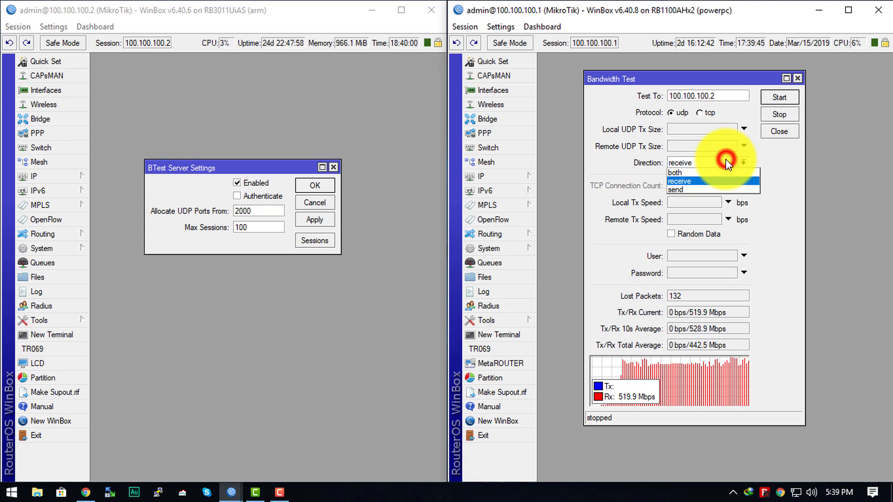
{"action": "left_click", "coordinate": [675, 186]}
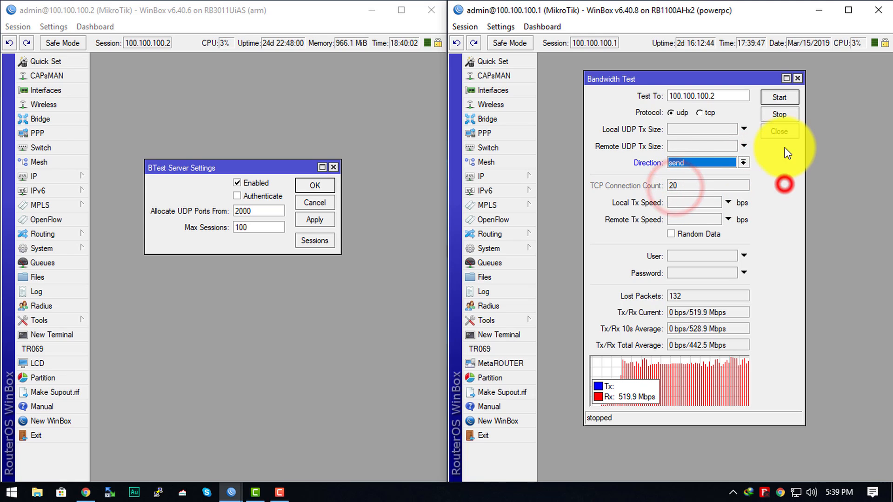
{"action": "left_click", "coordinate": [785, 98]}
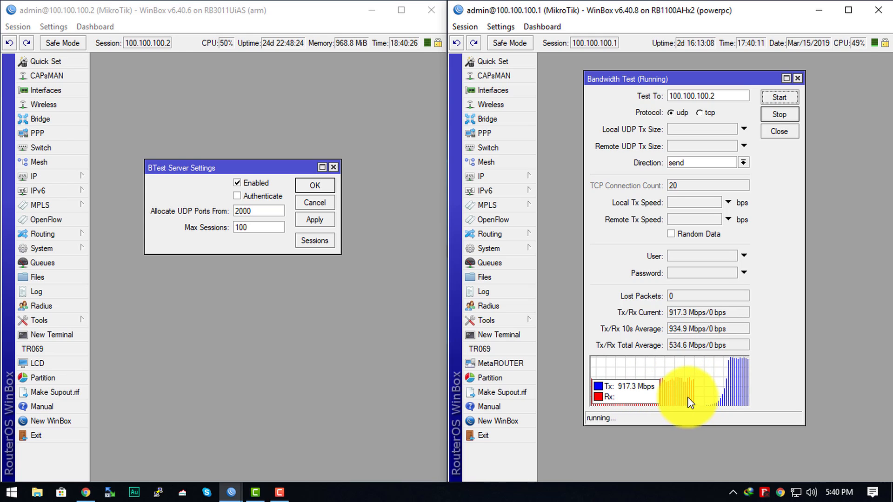
Compare the CPU load of both routers and the transmit throughput while the UDP send test runs.
{"action": "left_click", "coordinate": [771, 380]}
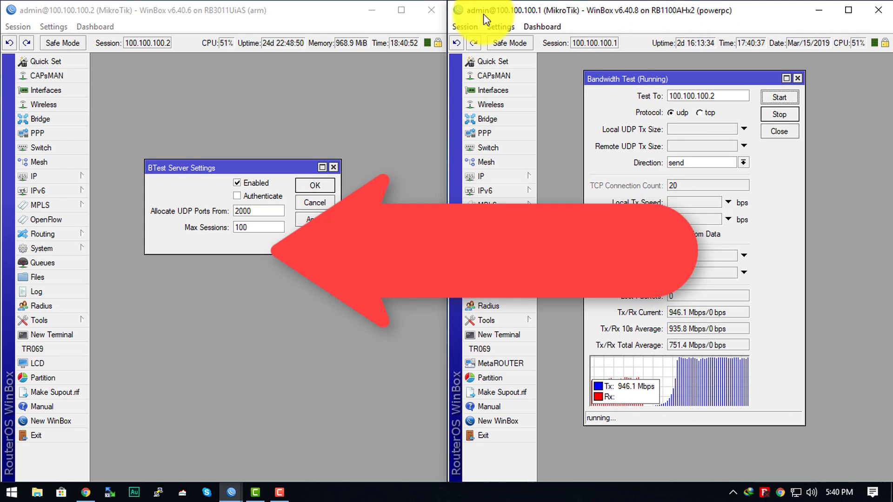
{"action": "left_click", "coordinate": [265, 5]}
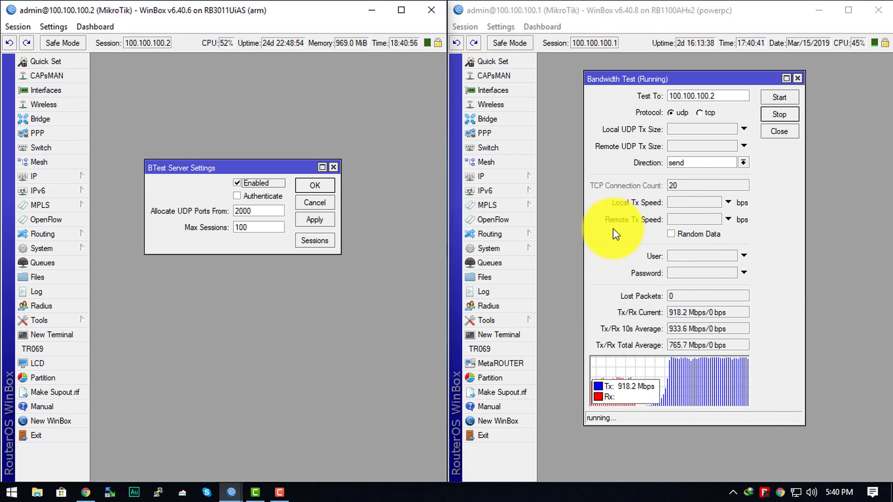
{"action": "left_click", "coordinate": [573, 222]}
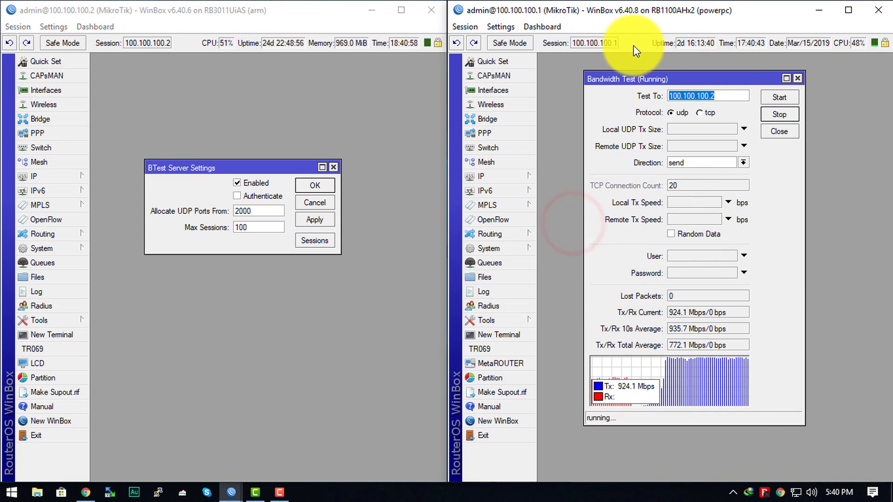
{"action": "left_click", "coordinate": [277, 104]}
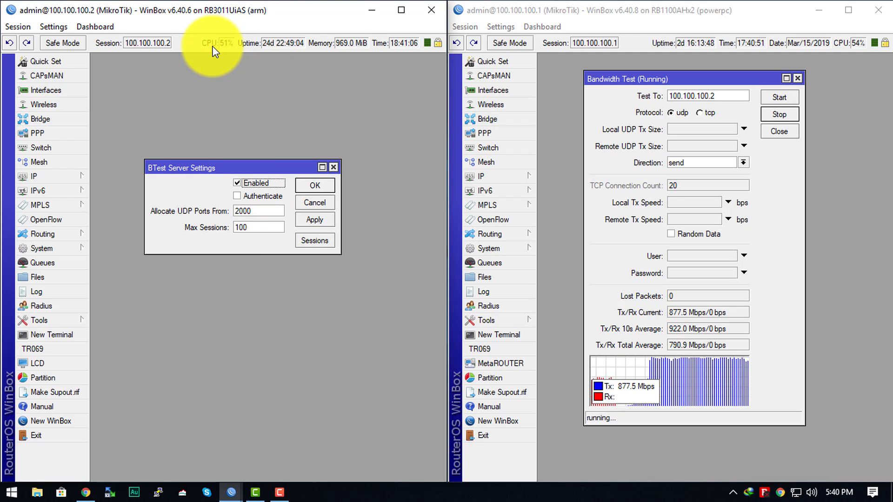
{"action": "left_click", "coordinate": [859, 160]}
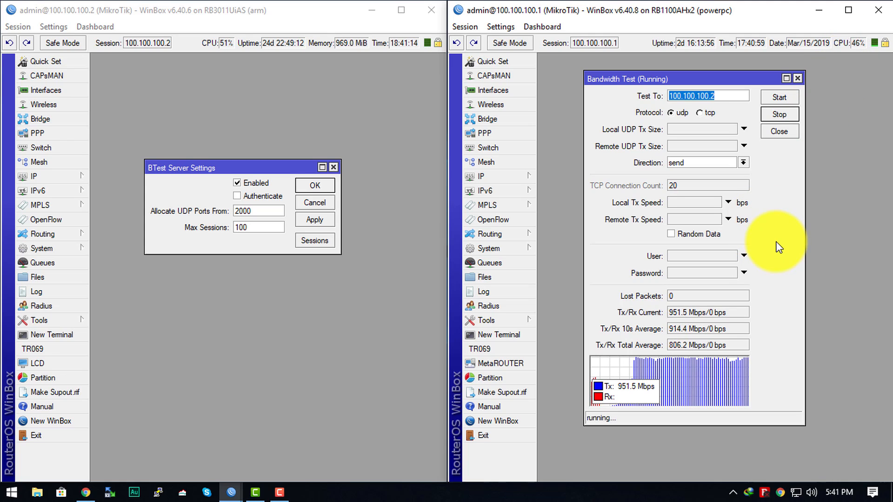
{"action": "left_click", "coordinate": [786, 272]}
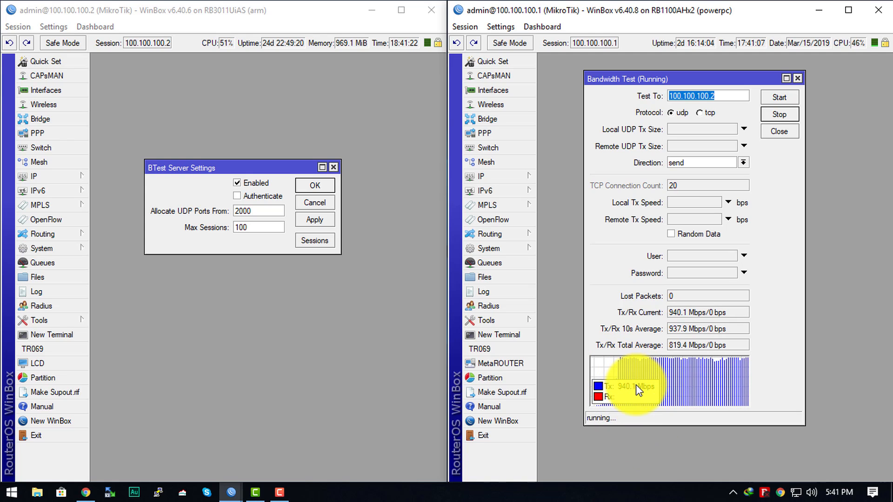
{"action": "left_click", "coordinate": [275, 377]}
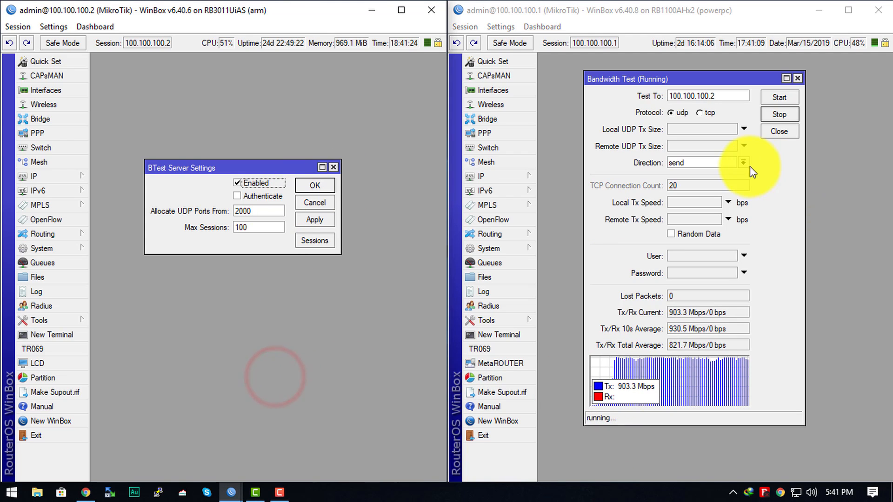
{"action": "left_click", "coordinate": [227, 95]}
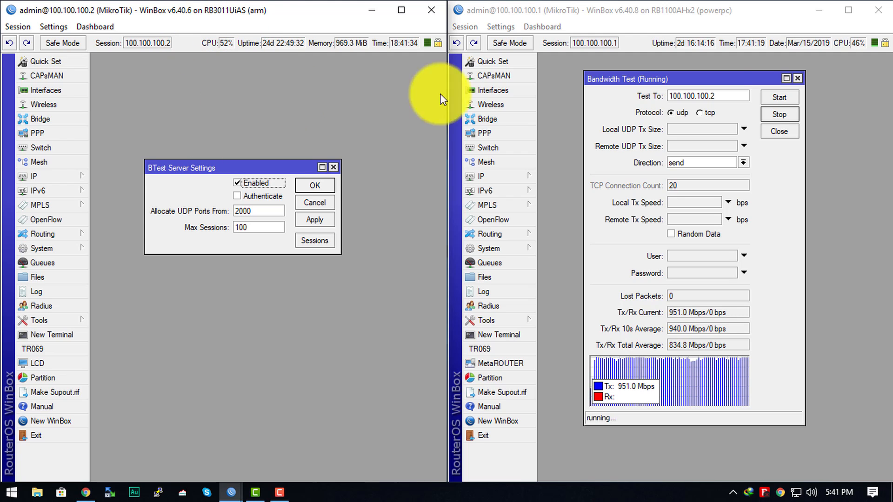
{"action": "left_click", "coordinate": [703, 18]}
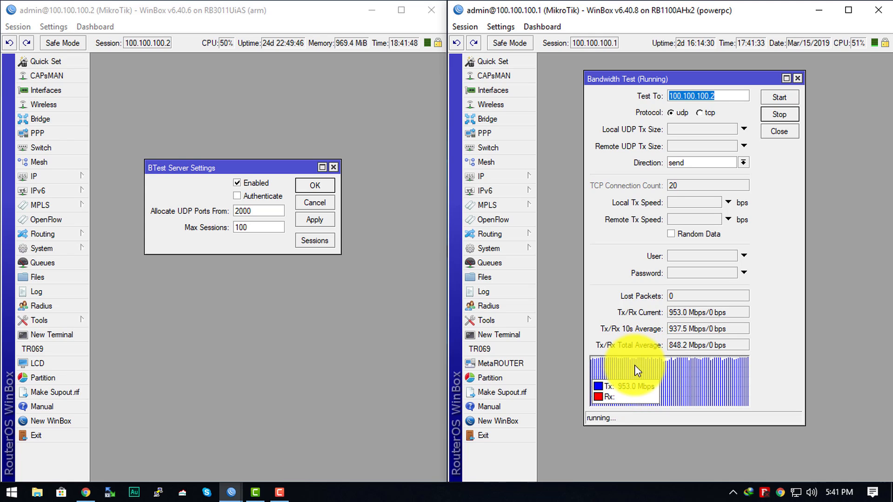
{"action": "left_click", "coordinate": [386, 274]}
{"action": "left_click", "coordinate": [563, 250]}
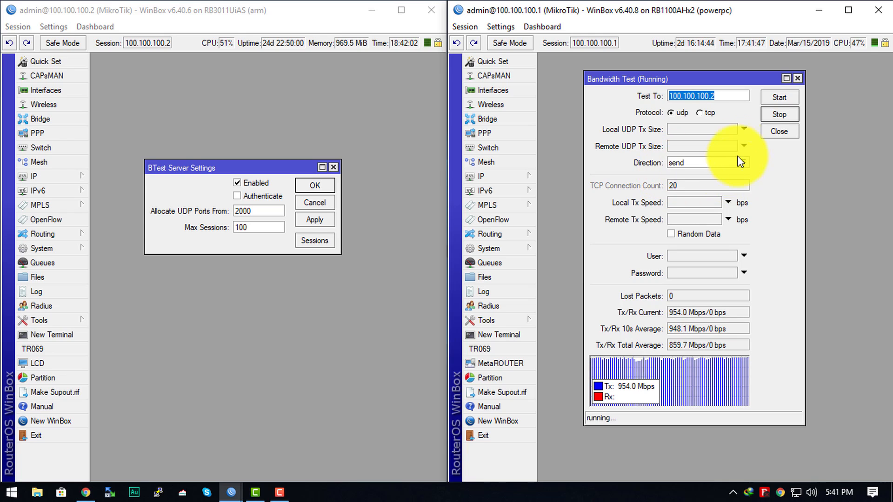
Stop the UDP test, change the protocol to tcp, and start the send test.
{"action": "left_click", "coordinate": [779, 114]}
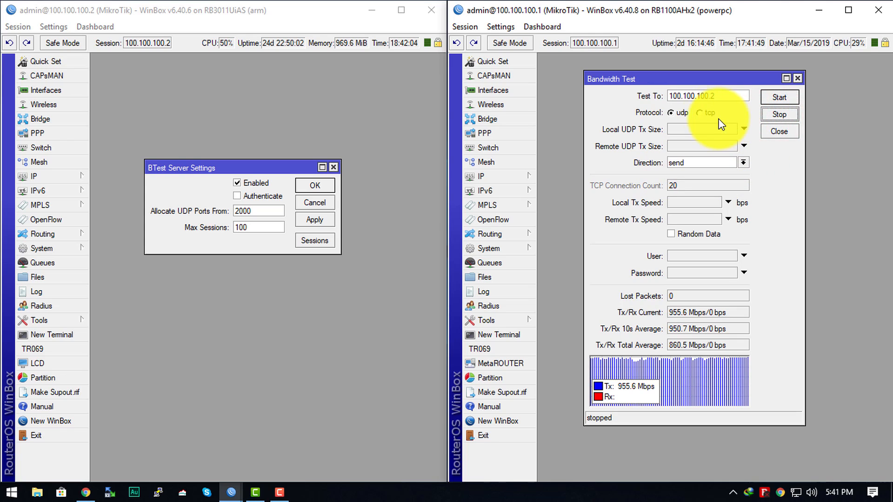
{"action": "left_click", "coordinate": [703, 113]}
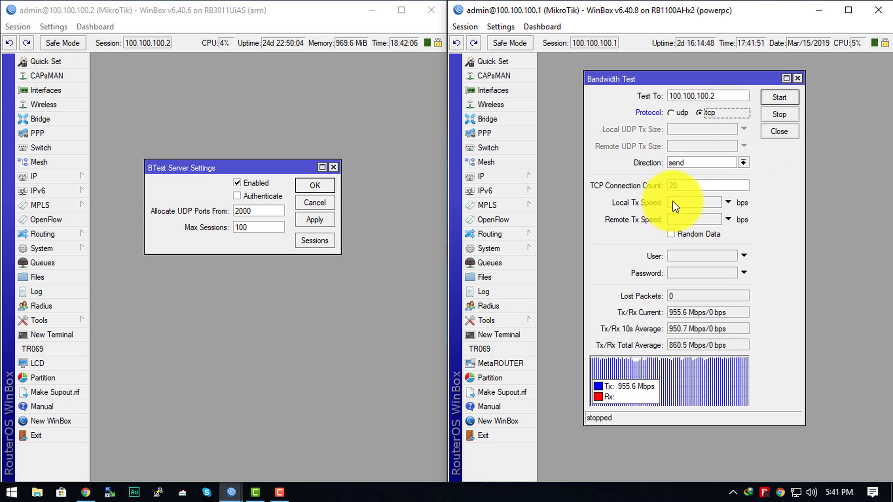
{"action": "left_click", "coordinate": [783, 99]}
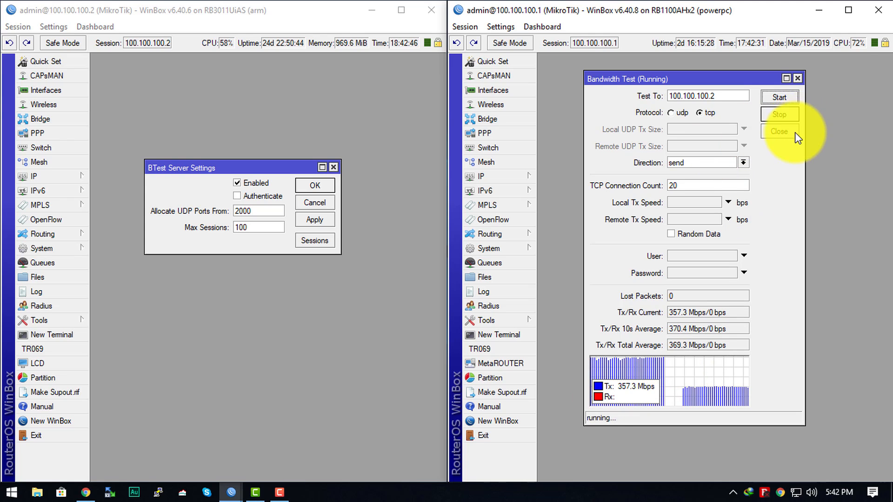
Stop the TCP send test, set the direction to receive, and start the test again.
{"action": "left_click", "coordinate": [779, 114]}
{"action": "left_click", "coordinate": [743, 163]}
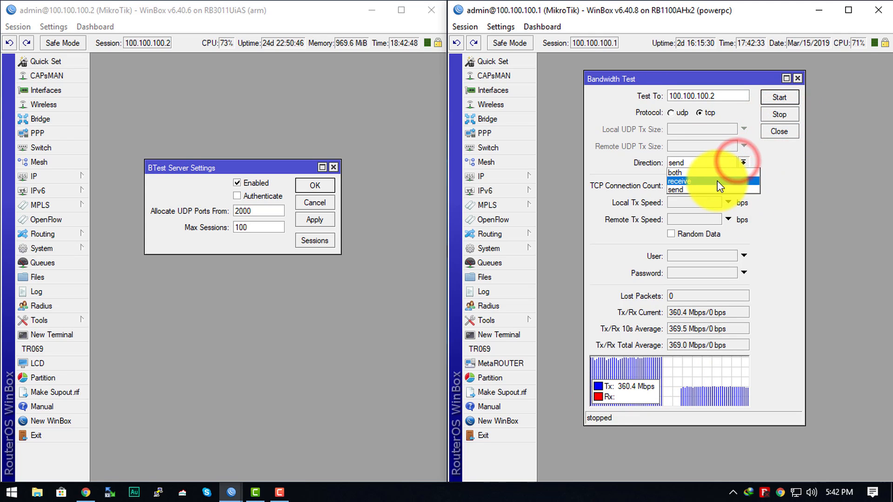
{"action": "left_click", "coordinate": [717, 180]}
{"action": "left_click", "coordinate": [776, 98]}
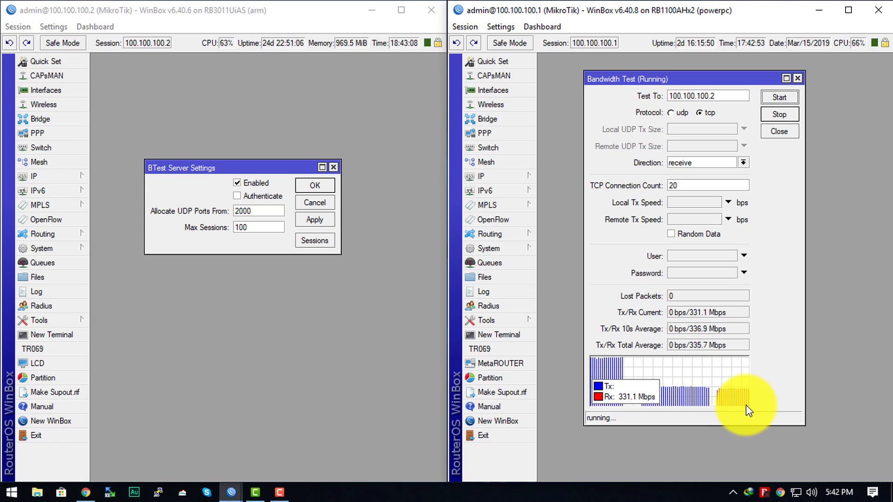
Compare the CPU load of both routers during the TCP receive test, and stop the test.
{"action": "left_click", "coordinate": [336, 81]}
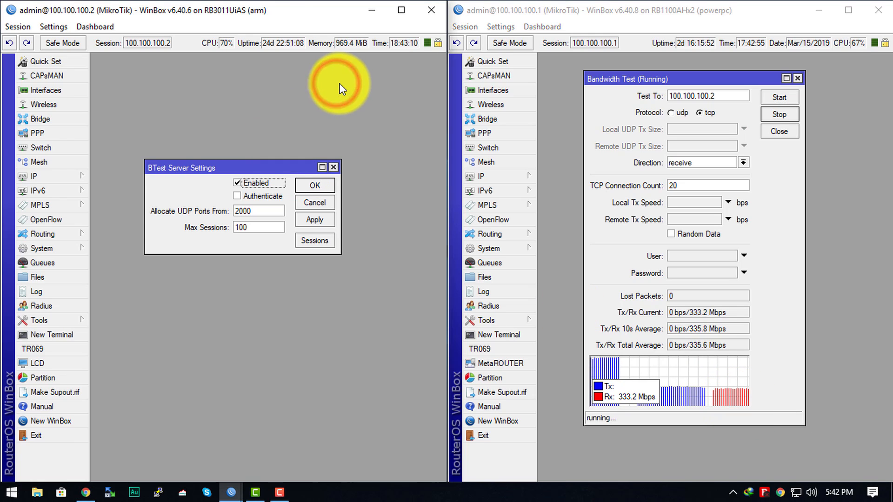
{"action": "left_click", "coordinate": [846, 138]}
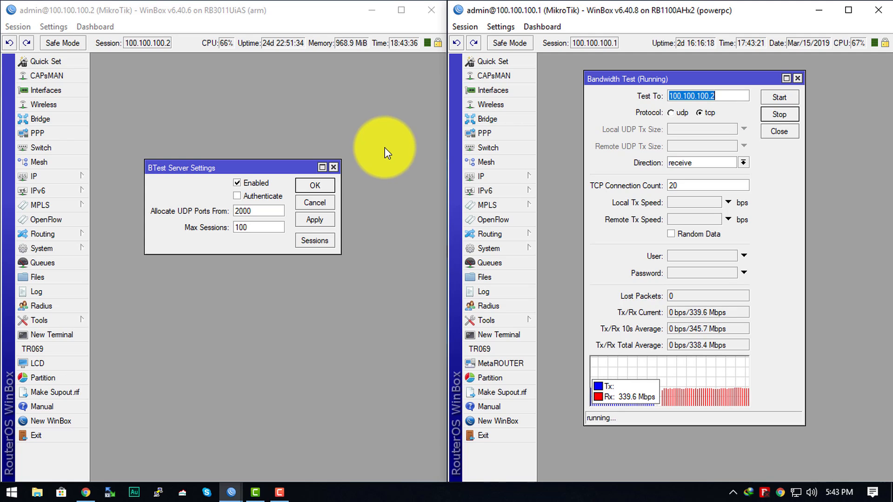
{"action": "left_click", "coordinate": [359, 164]}
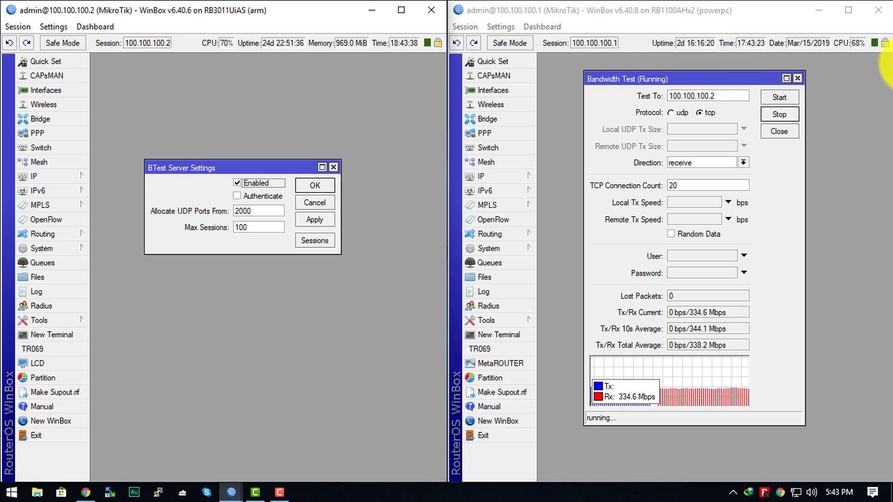
{"action": "left_click", "coordinate": [869, 281]}
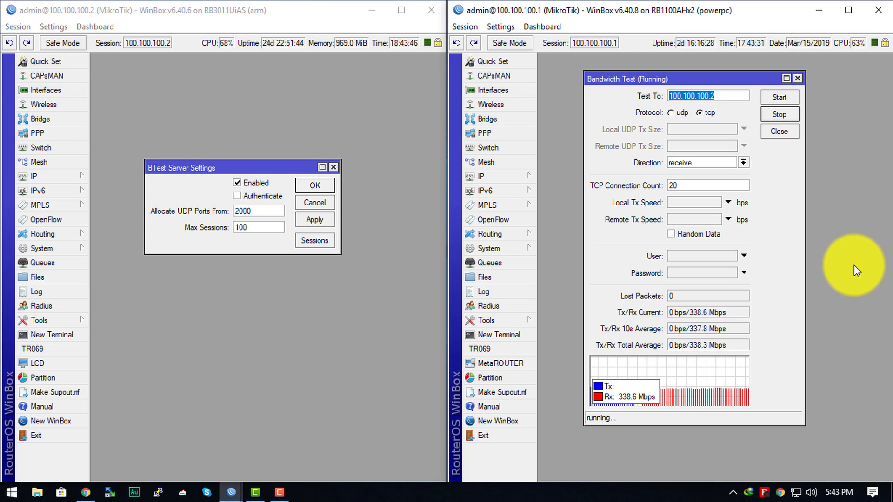
{"action": "left_click", "coordinate": [854, 265]}
{"action": "left_click", "coordinate": [398, 293]}
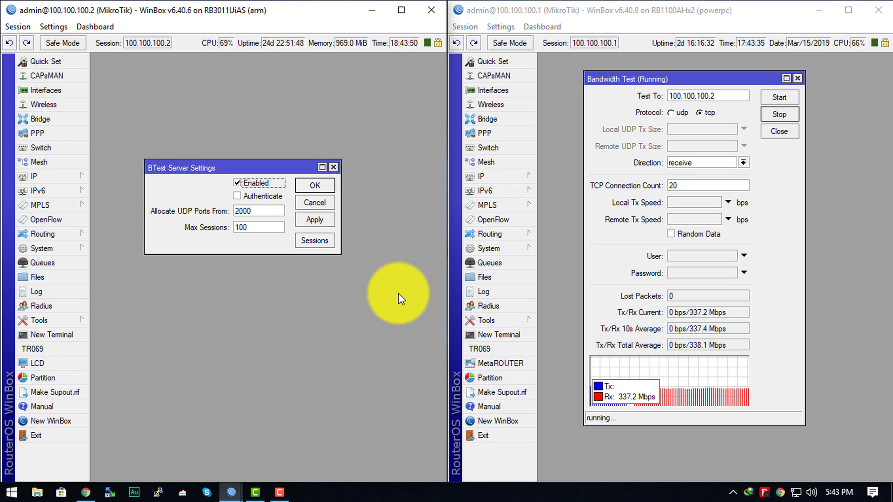
{"action": "left_click", "coordinate": [791, 114]}
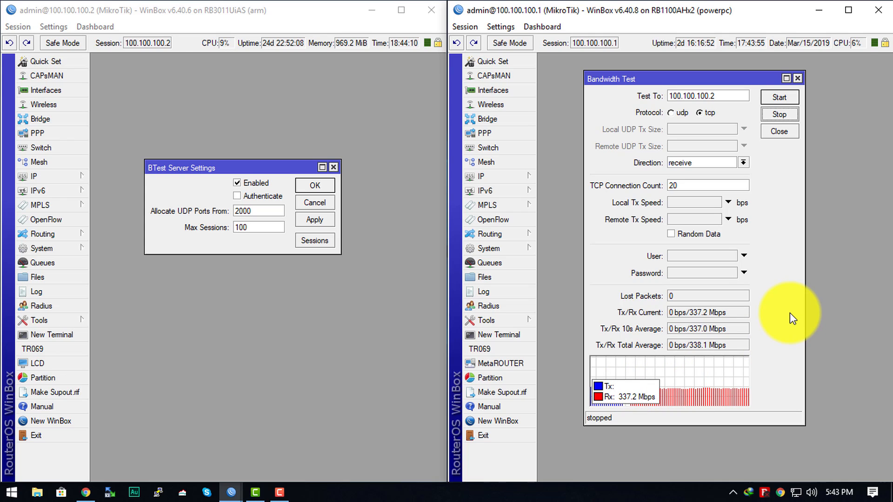
Look through the Shares (Y:) network drive in File Explorer and minimize the window.
{"action": "left_click", "coordinate": [37, 495]}
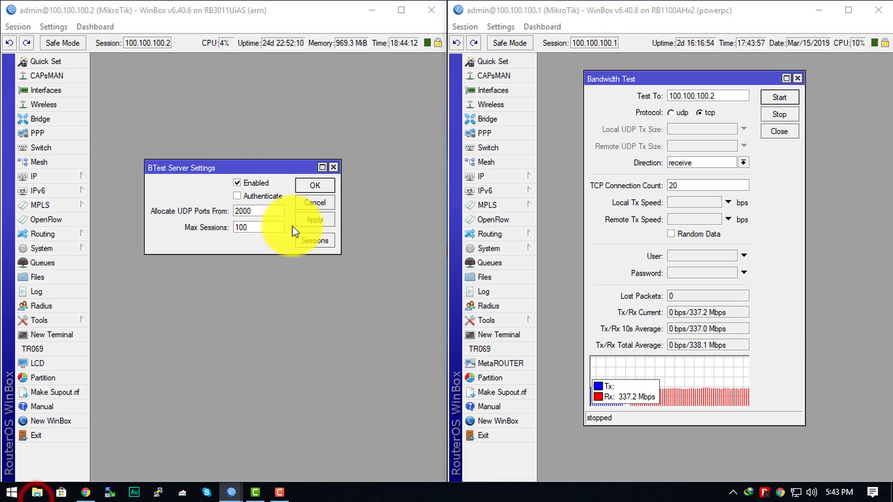
{"action": "scroll", "coordinate": [216, 322], "scroll_direction": "down", "scroll_amount": 3}
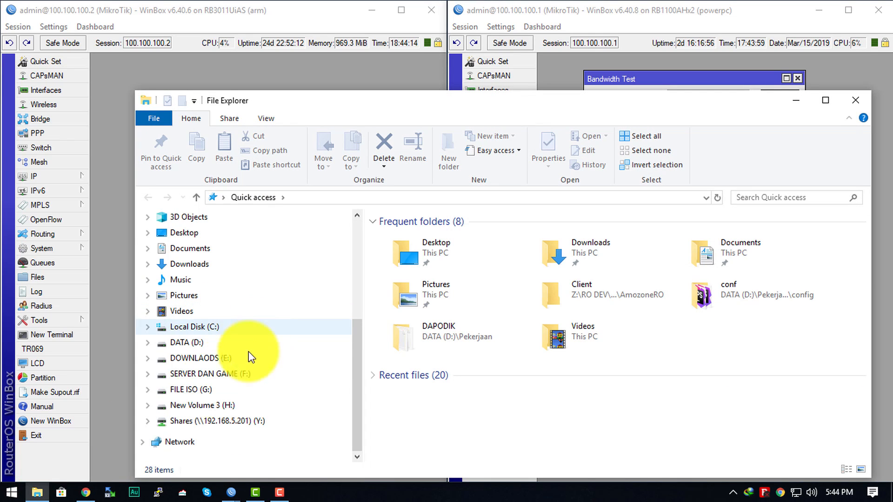
{"action": "left_click", "coordinate": [211, 406]}
{"action": "left_click", "coordinate": [214, 420]}
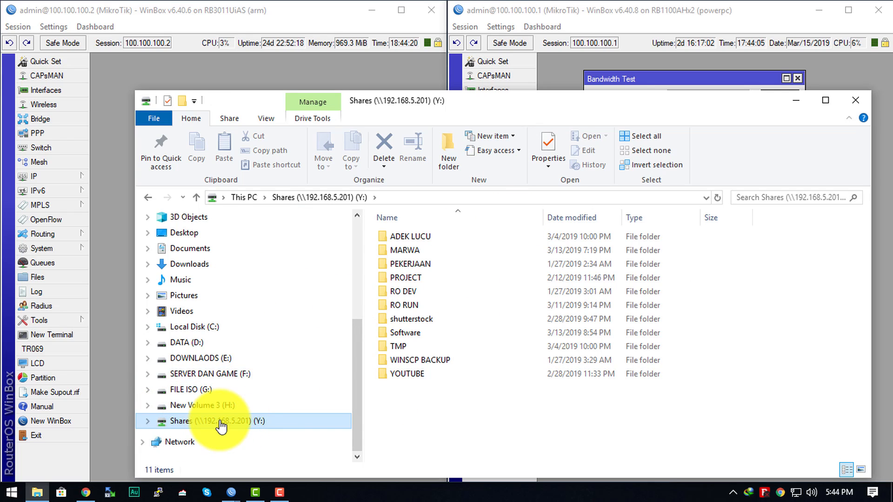
{"action": "left_click", "coordinate": [462, 422]}
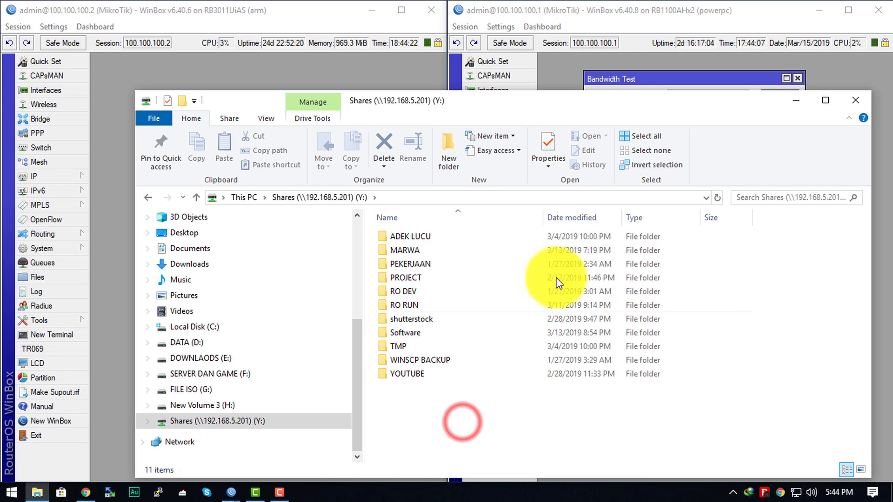
{"action": "left_click", "coordinate": [514, 296]}
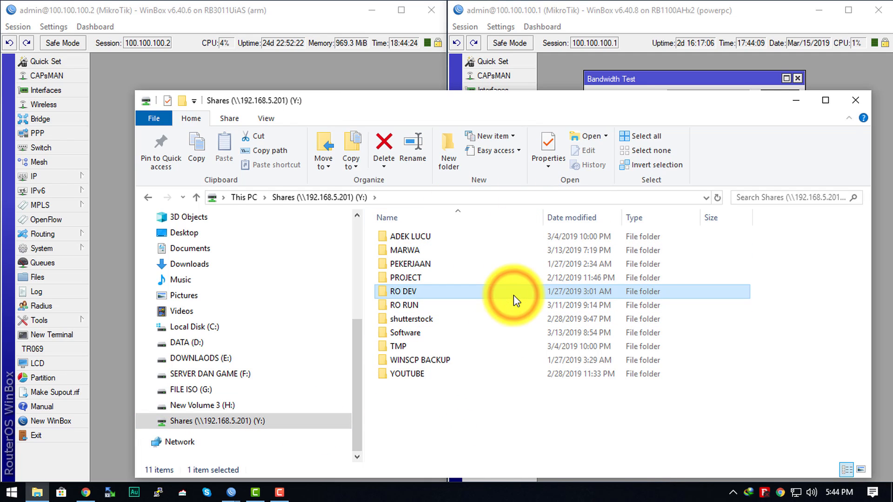
{"action": "left_click", "coordinate": [797, 100]}
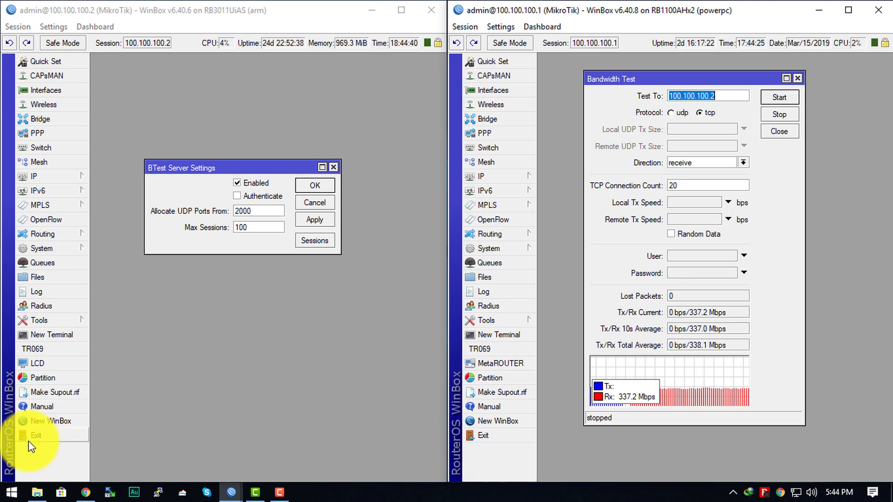
Launch btest.exe from the Downloads > Programs folder on drive E:.
{"action": "left_click", "coordinate": [269, 402]}
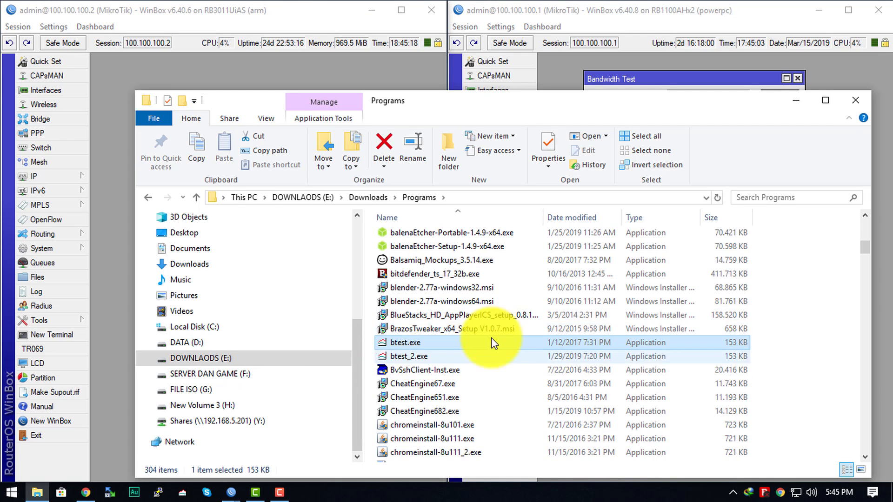
{"action": "double_click", "coordinate": [404, 346]}
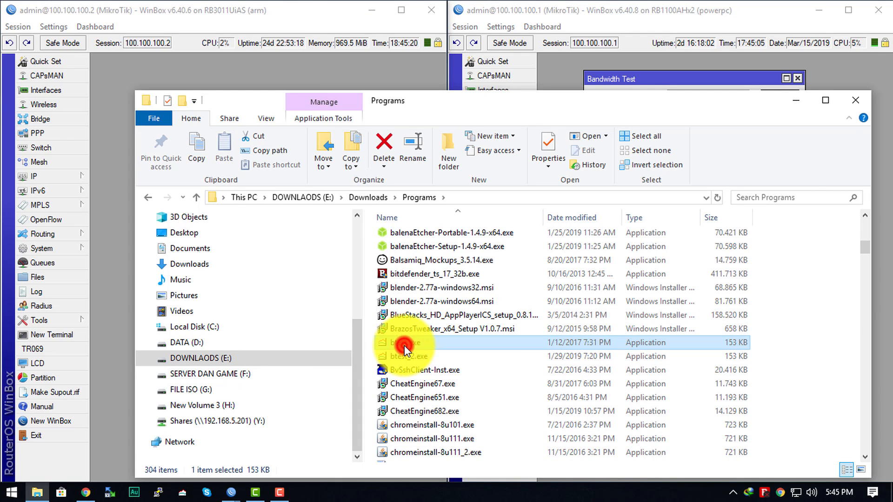
{"action": "left_click", "coordinate": [602, 110]}
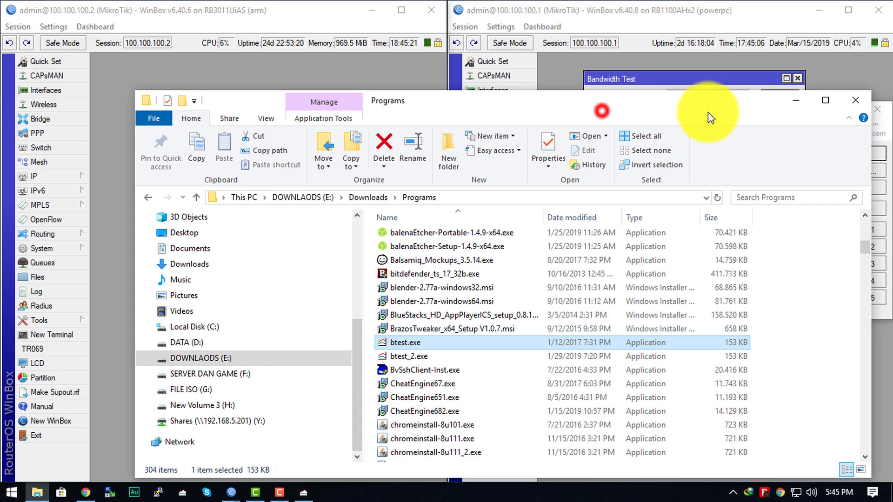
Minimize File Explorer and move the MikroTik Bandwidth Test window between the two WinBox sessions.
{"action": "left_click", "coordinate": [805, 101]}
{"action": "left_click_drag", "start_coordinate": [740, 113], "coordinate": [334, 171]}
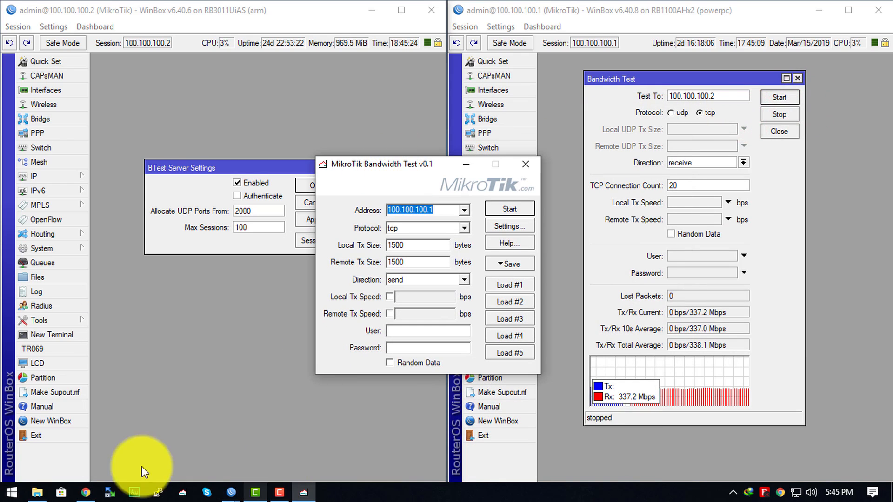
Switch to Chrome and search Google for "downlaod bttest" in a new browser window.
{"action": "left_click", "coordinate": [84, 493]}
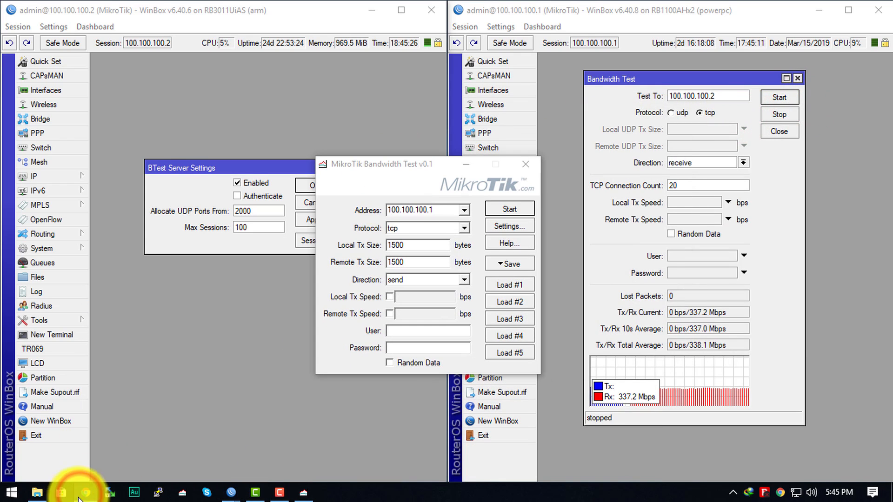
{"action": "right_click", "coordinate": [87, 492]}
{"action": "left_click", "coordinate": [80, 428]}
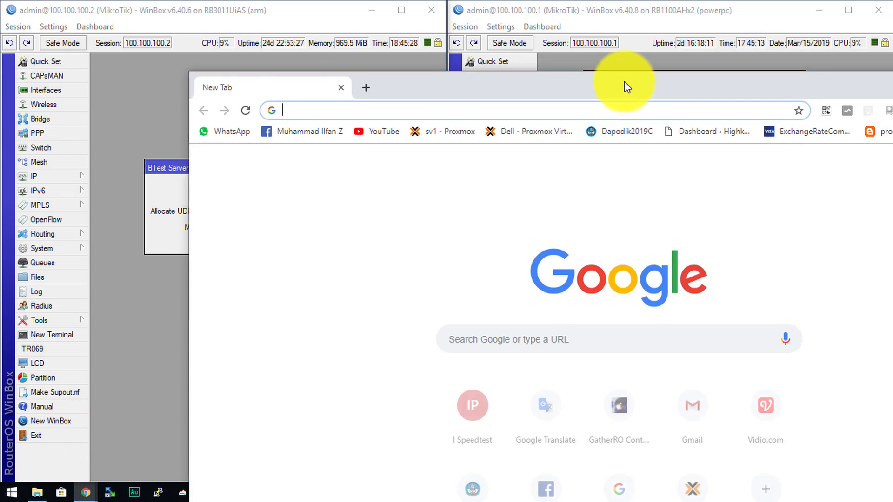
{"action": "double_click", "coordinate": [624, 82]}
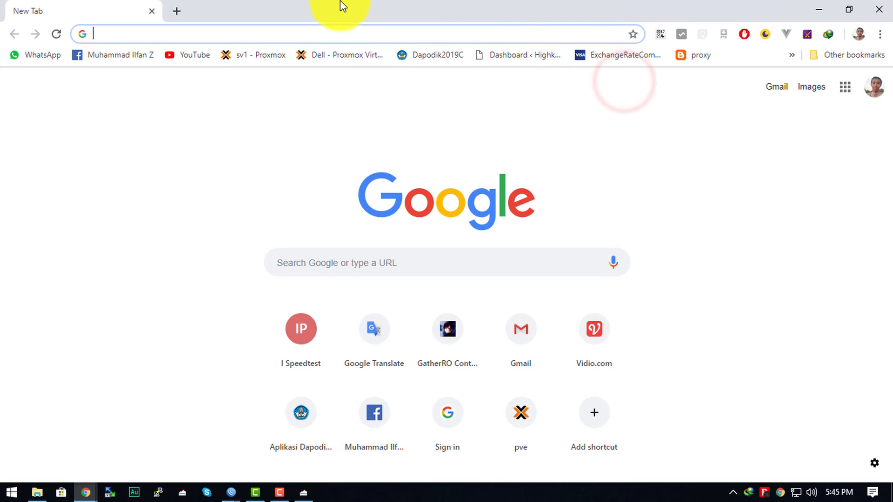
{"action": "type", "text": "downlaod bt"}
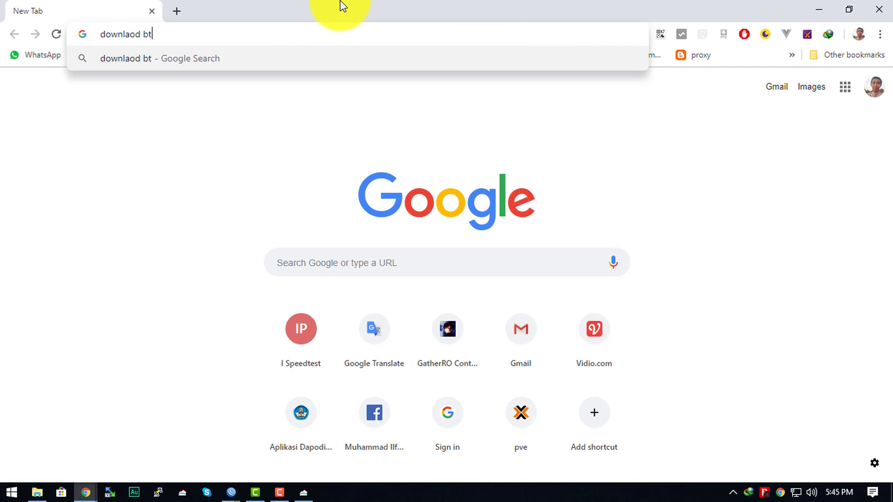
{"action": "type", "text": "test"}
{"action": "key", "text": "Return"}
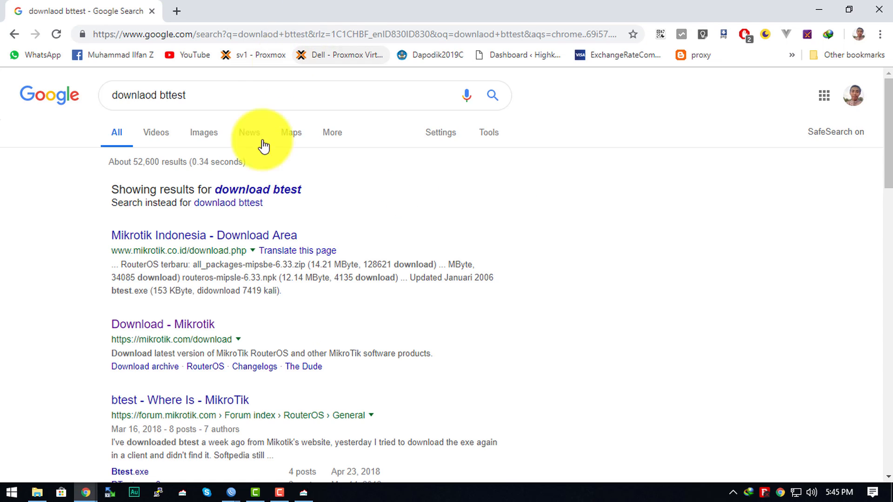
Open the Mikrotik Indonesia Download Area result, locate the btest.exe entry on the page, and minimize the browser.
{"action": "left_click", "coordinate": [184, 235]}
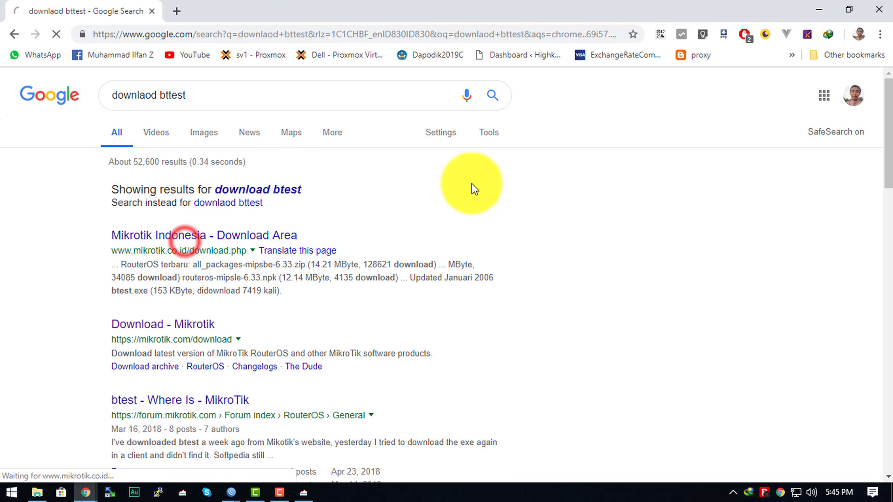
{"action": "scroll", "coordinate": [489, 183], "scroll_direction": "down", "scroll_amount": 10}
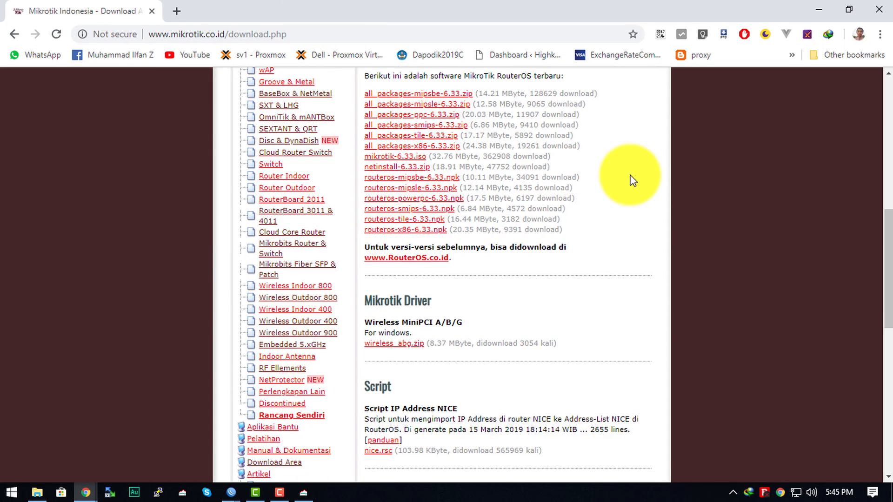
{"action": "key", "text": "ctrl+f"}
{"action": "type", "text": "bttest"}
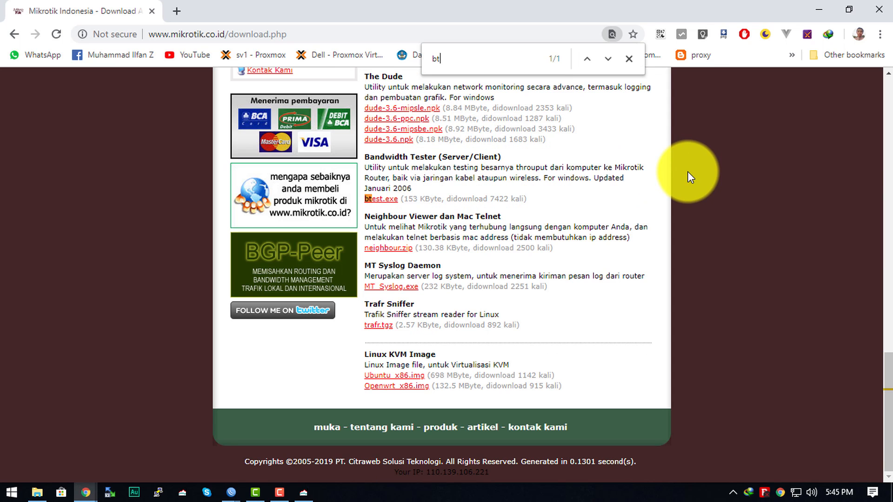
{"action": "key", "text": "Escape"}
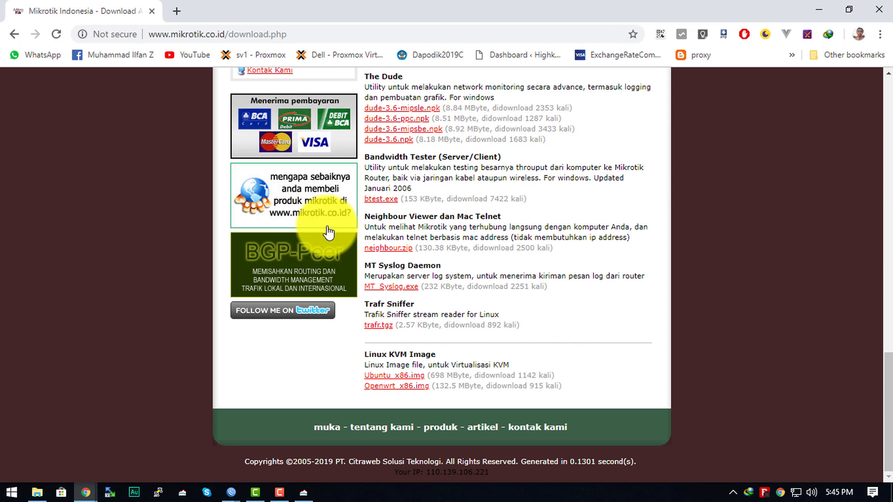
{"action": "left_click_drag", "start_coordinate": [371, 189], "coordinate": [401, 200]}
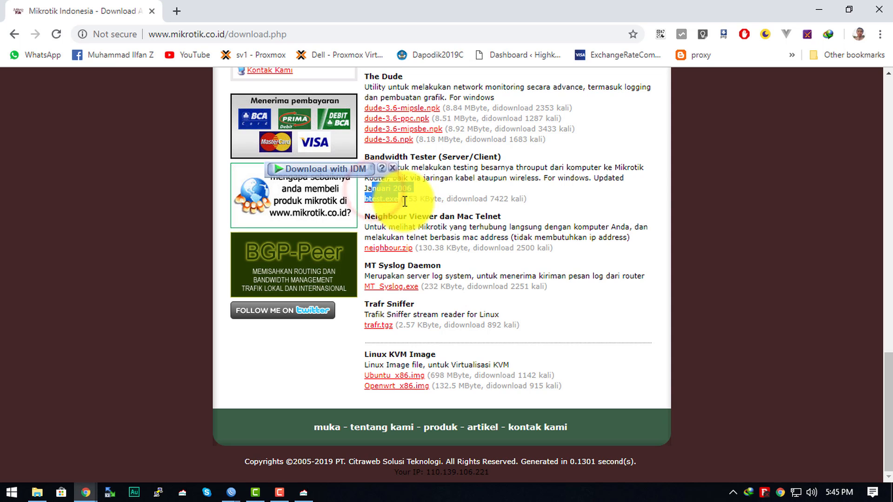
{"action": "left_click", "coordinate": [435, 197]}
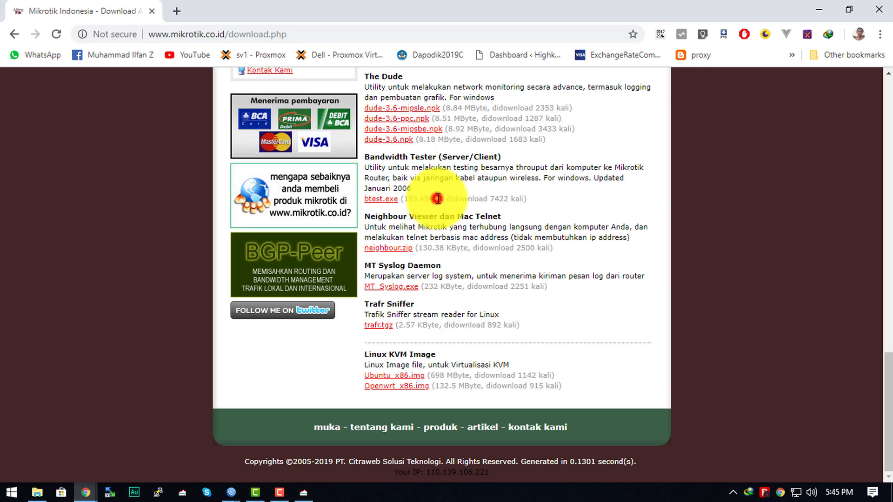
{"action": "left_click", "coordinate": [813, 8]}
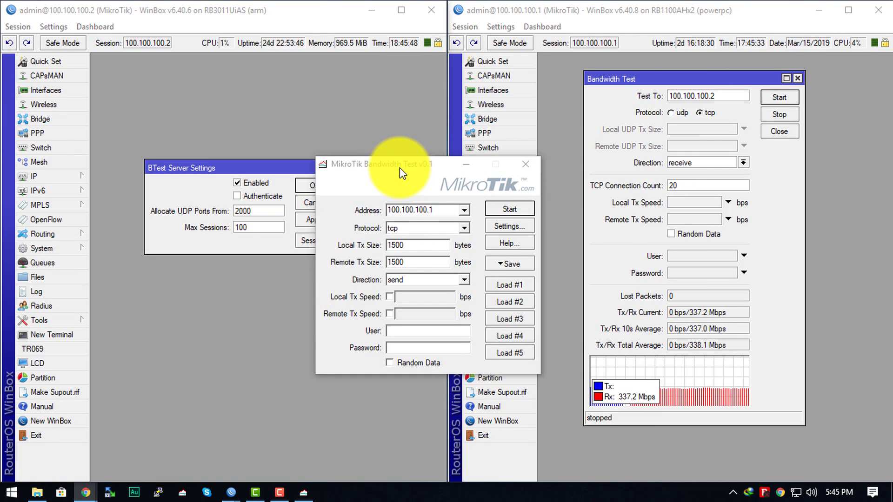
Close the MikroTik Bandwidth Test tool, relaunch btest.exe from the Programs folder, and minimize File Explorer.
{"action": "left_click_drag", "start_coordinate": [400, 167], "coordinate": [487, 124]}
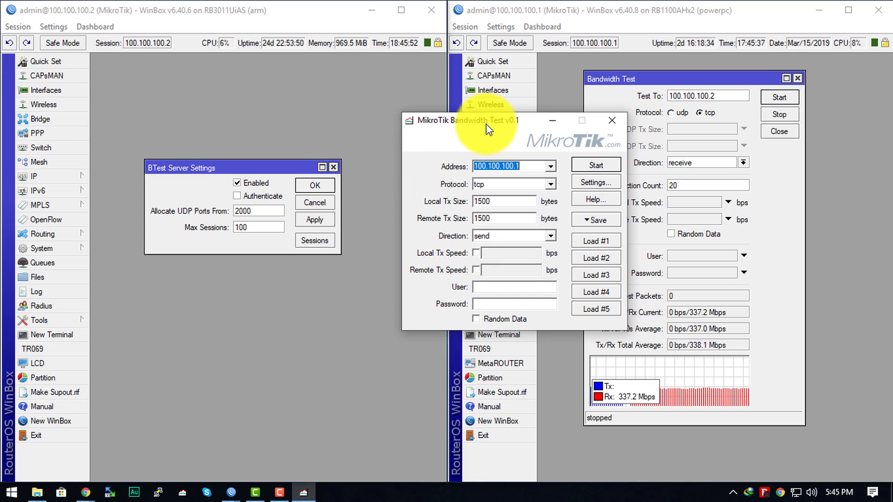
{"action": "left_click_drag", "start_coordinate": [486, 123], "coordinate": [415, 125]}
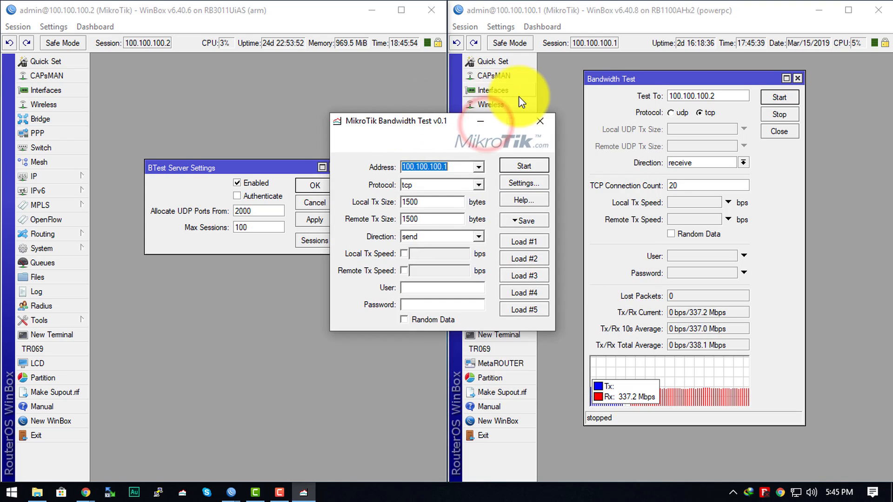
{"action": "left_click", "coordinate": [535, 122]}
{"action": "left_click", "coordinate": [37, 492]}
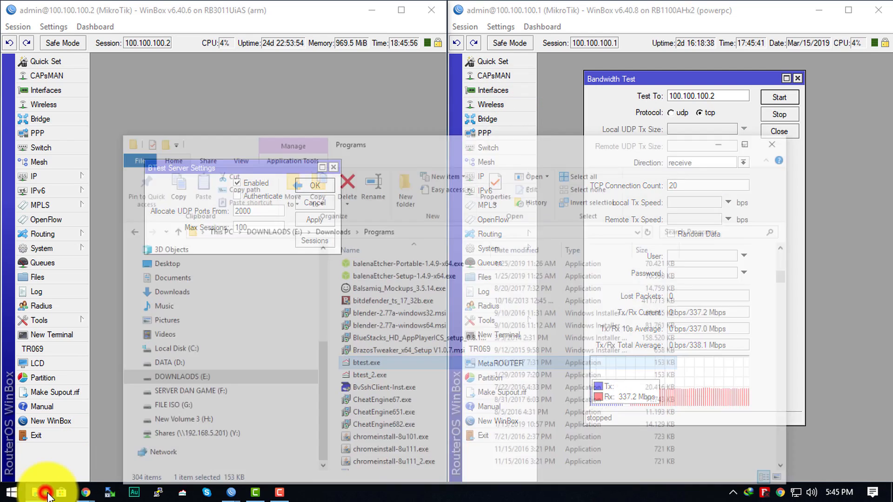
{"action": "double_click", "coordinate": [410, 344]}
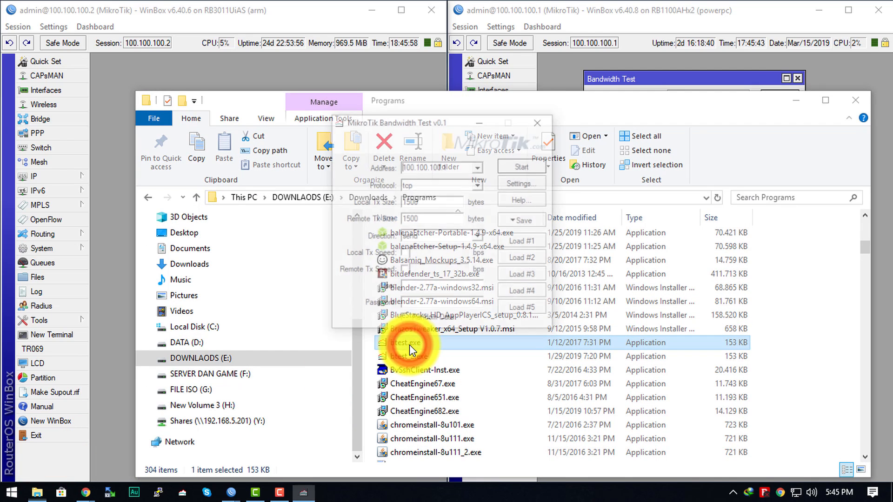
{"action": "left_click", "coordinate": [796, 100]}
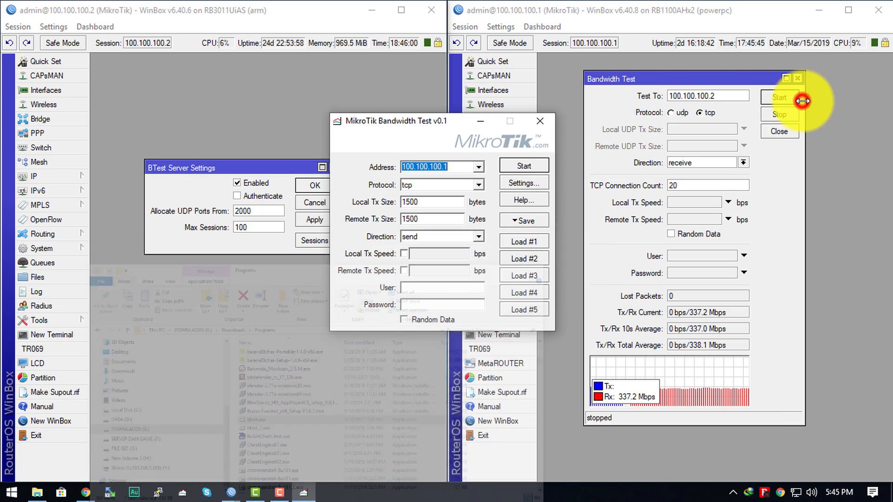
Set the test address to 100.100.100.2 and rearrange the BTest Server Settings and MikroTik Bandwidth Test windows.
{"action": "left_click_drag", "start_coordinate": [427, 120], "coordinate": [470, 82]}
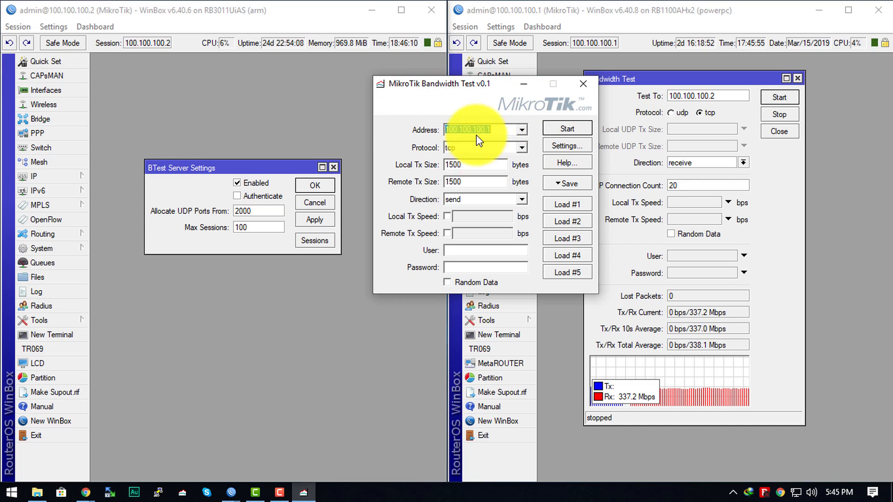
{"action": "left_click", "coordinate": [498, 131]}
{"action": "key", "text": "BackSpace"}
{"action": "type", "text": "2"}
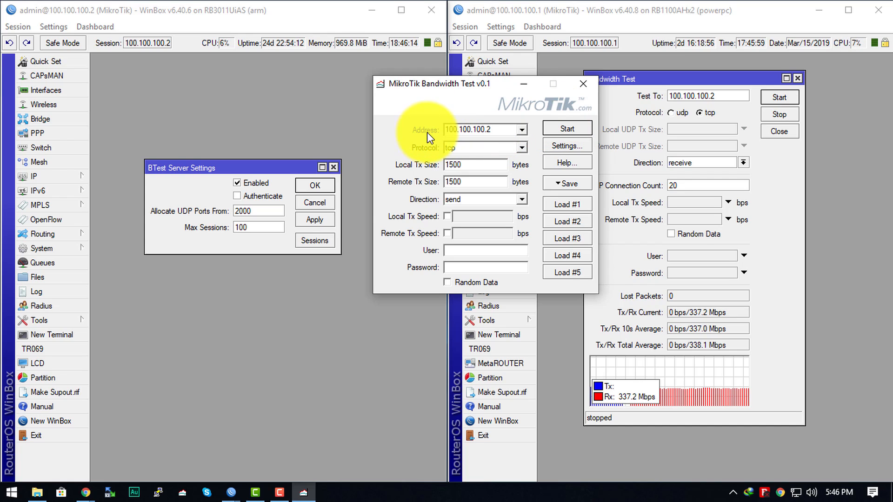
{"action": "double_click", "coordinate": [472, 129]}
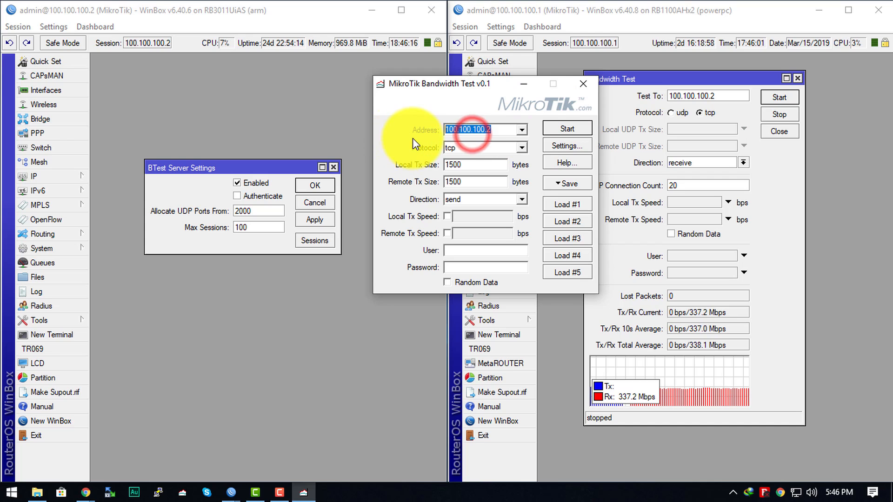
{"action": "left_click_drag", "start_coordinate": [188, 167], "coordinate": [191, 129]}
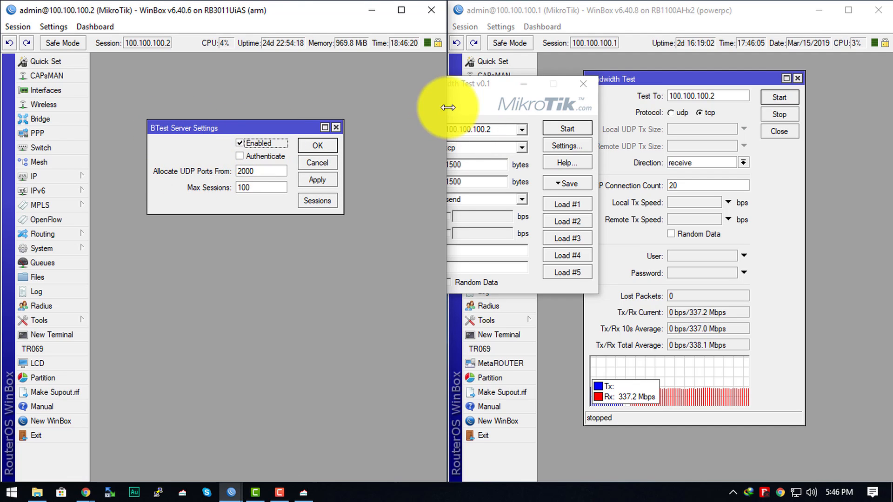
{"action": "left_click_drag", "start_coordinate": [472, 85], "coordinate": [580, 132]}
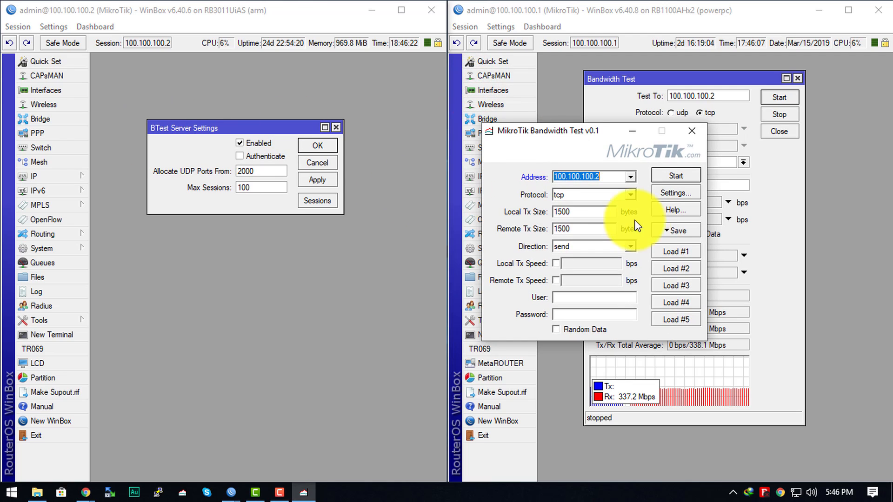
Run a test with protocol udp and direction receive in the MikroTik Bandwidth Test tool, and close its graph.
{"action": "left_click", "coordinate": [574, 198]}
{"action": "left_click", "coordinate": [582, 206]}
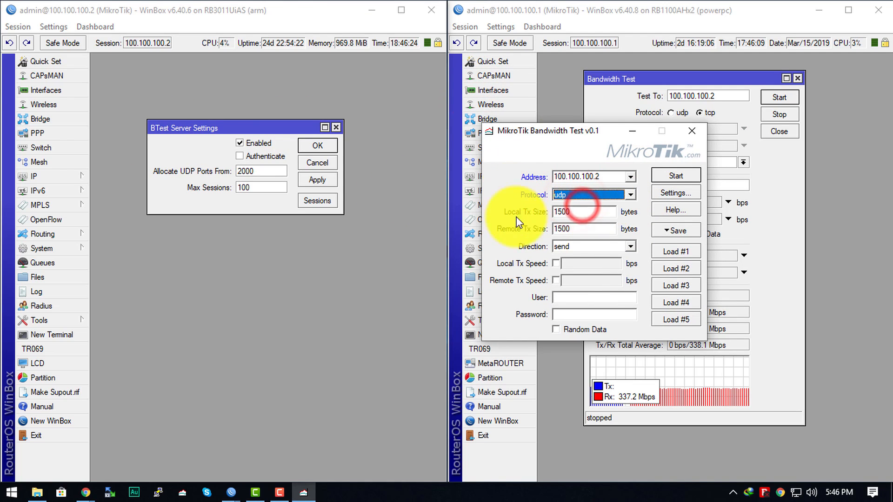
{"action": "left_click", "coordinate": [594, 246]}
{"action": "left_click", "coordinate": [576, 272]}
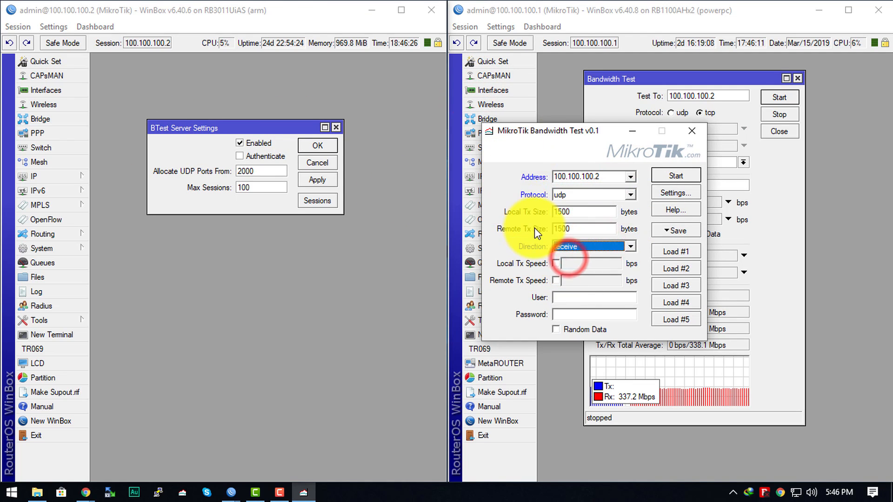
{"action": "left_click", "coordinate": [691, 175]}
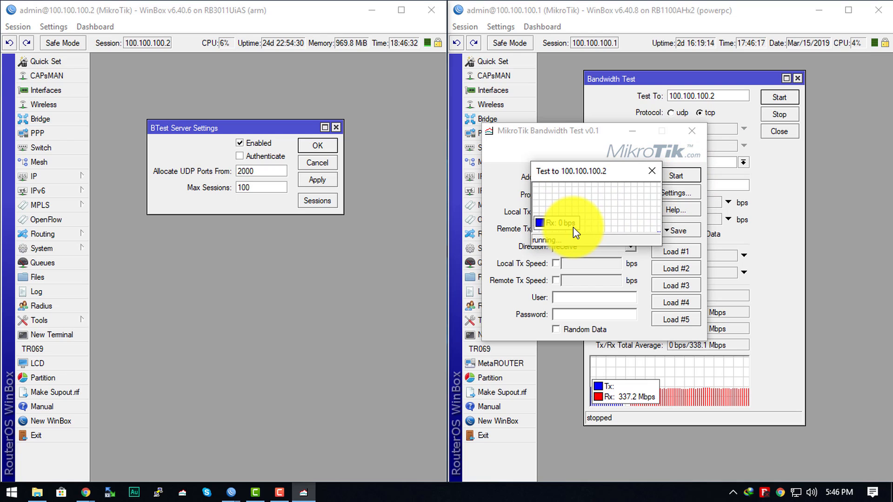
{"action": "left_click", "coordinate": [647, 170]}
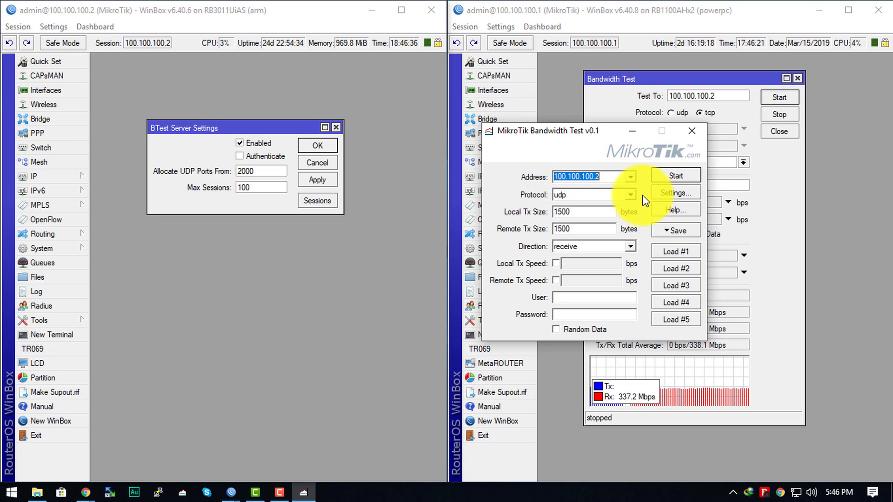
Set the direction to send, run the UDP test to 100.100.100.2, and close its graph.
{"action": "left_click", "coordinate": [631, 247]}
{"action": "left_click", "coordinate": [630, 267]}
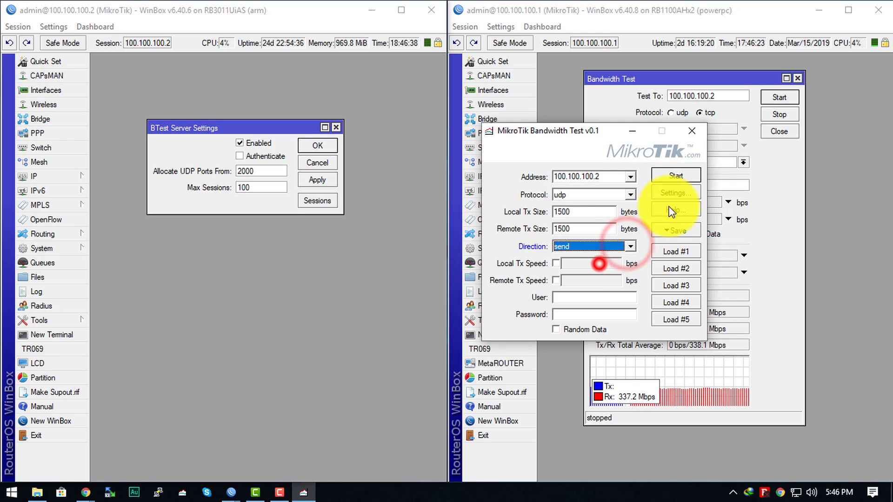
{"action": "left_click", "coordinate": [671, 173]}
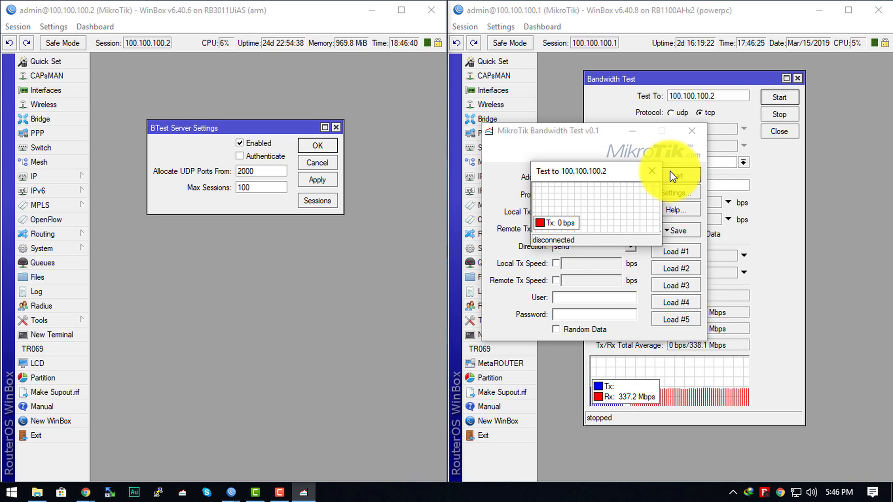
{"action": "left_click", "coordinate": [657, 174]}
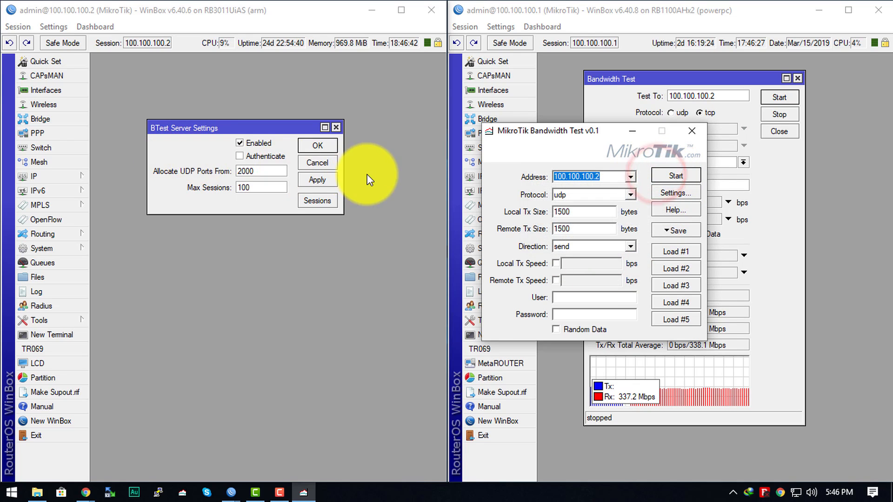
Set the protocol to tcp, run the send test with its graph moved below the settings, and close the graph.
{"action": "left_click", "coordinate": [633, 194]}
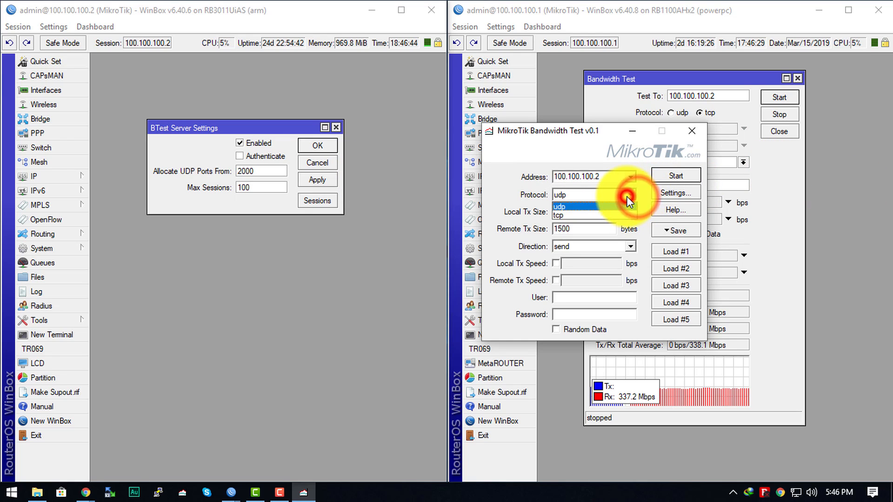
{"action": "left_click", "coordinate": [604, 212]}
{"action": "left_click", "coordinate": [677, 176]}
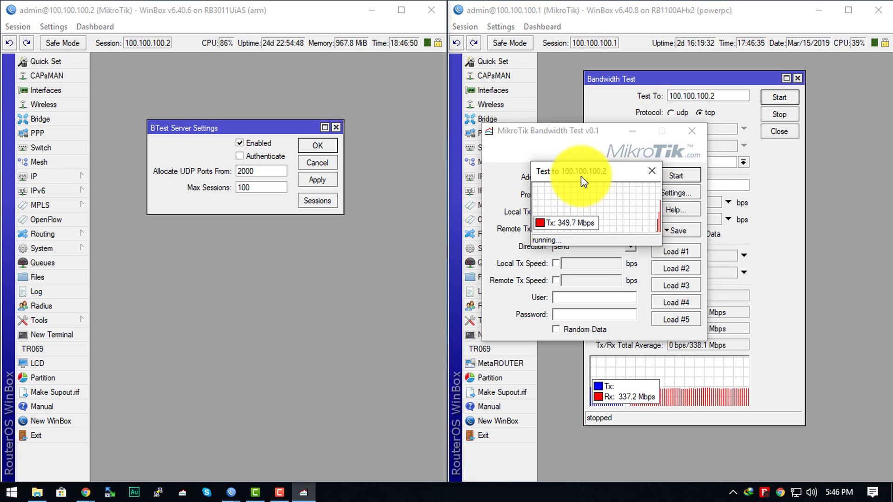
{"action": "left_click_drag", "start_coordinate": [581, 177], "coordinate": [565, 275]}
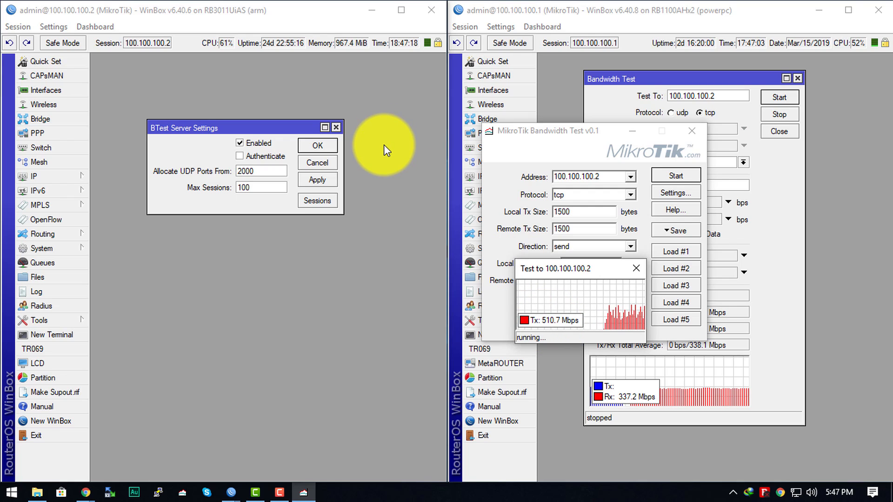
{"action": "left_click", "coordinate": [642, 266]}
Set the direction to receive and start the TCP test to 100.100.100.2.
{"action": "left_click", "coordinate": [631, 247]}
{"action": "left_click", "coordinate": [615, 257]}
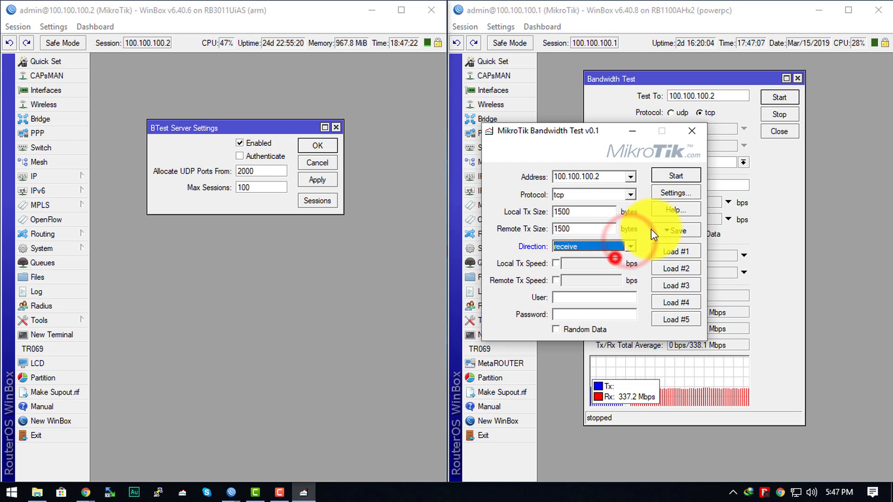
{"action": "left_click", "coordinate": [676, 176]}
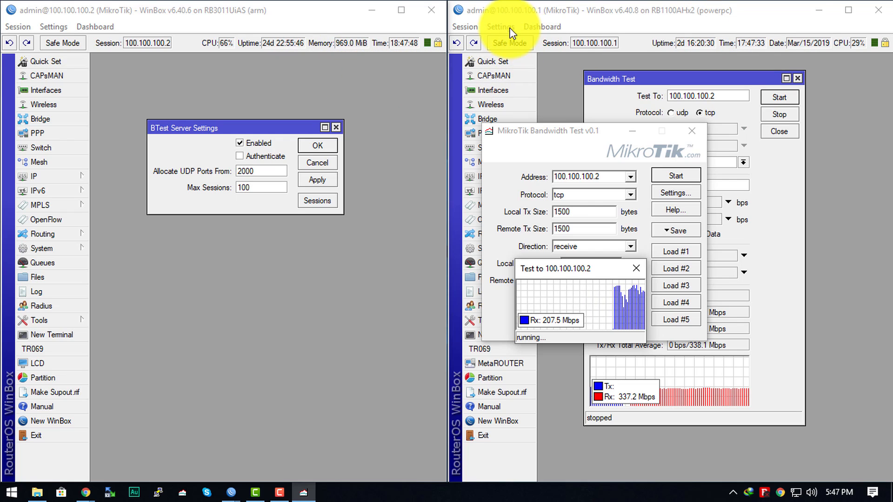
Check the CPU load of router 100.100.100.2 during the TCP receive test, and close the test graph and the MikroTik Bandwidth Test tool.
{"action": "left_click", "coordinate": [213, 10]}
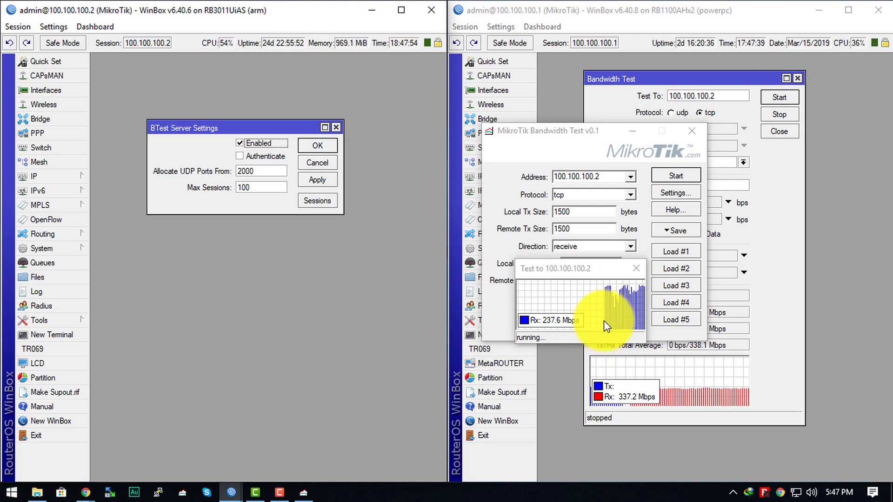
{"action": "left_click", "coordinate": [630, 272]}
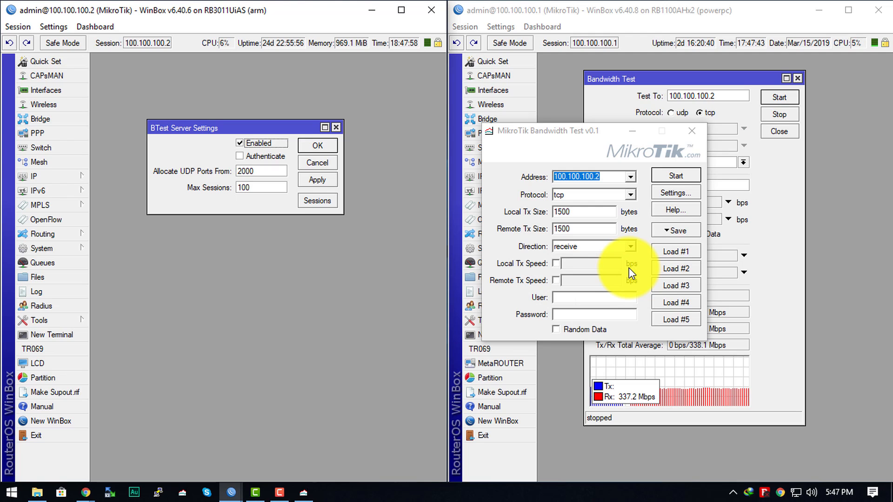
{"action": "left_click", "coordinate": [695, 132]}
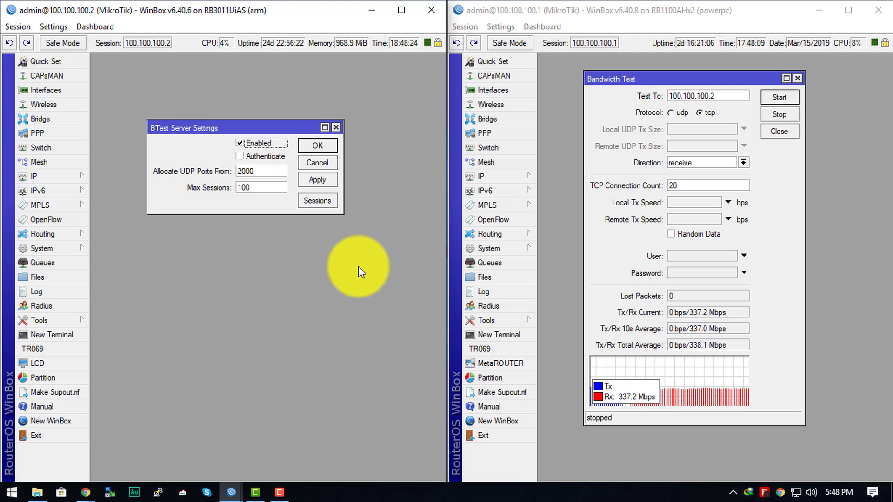
{"action": "left_click", "coordinate": [357, 265]}
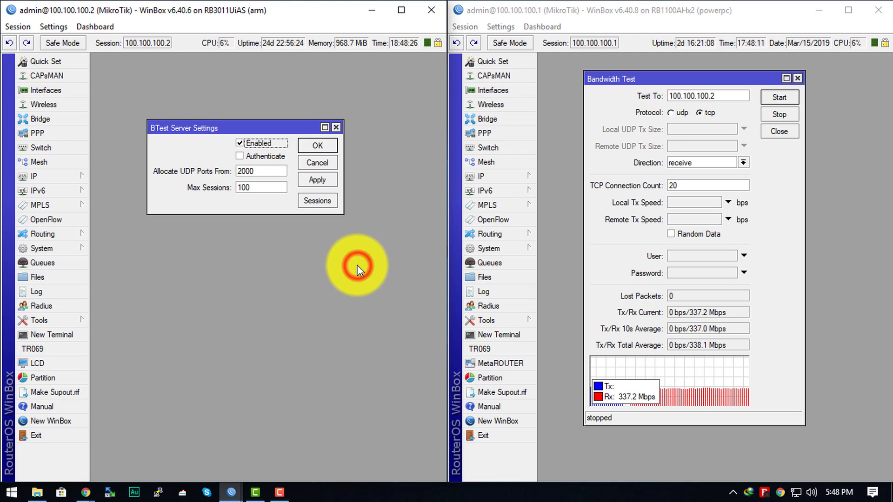
{"action": "left_click", "coordinate": [341, 282]}
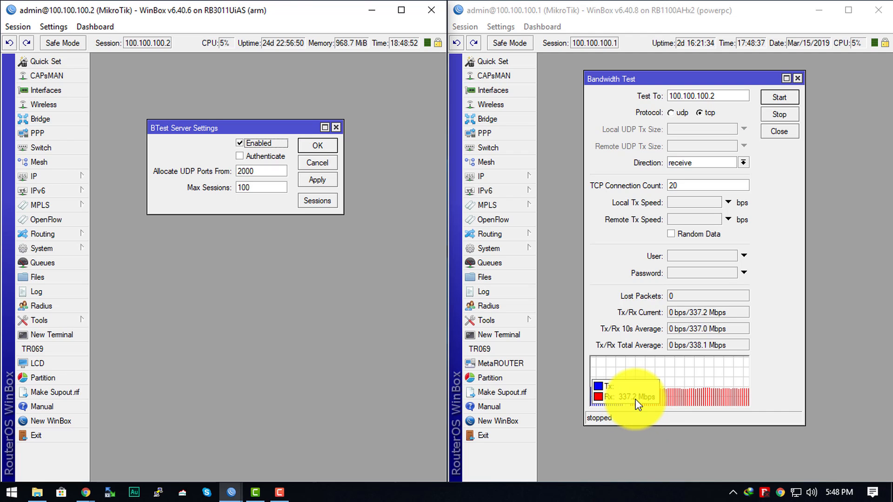
{"action": "left_click", "coordinate": [285, 338]}
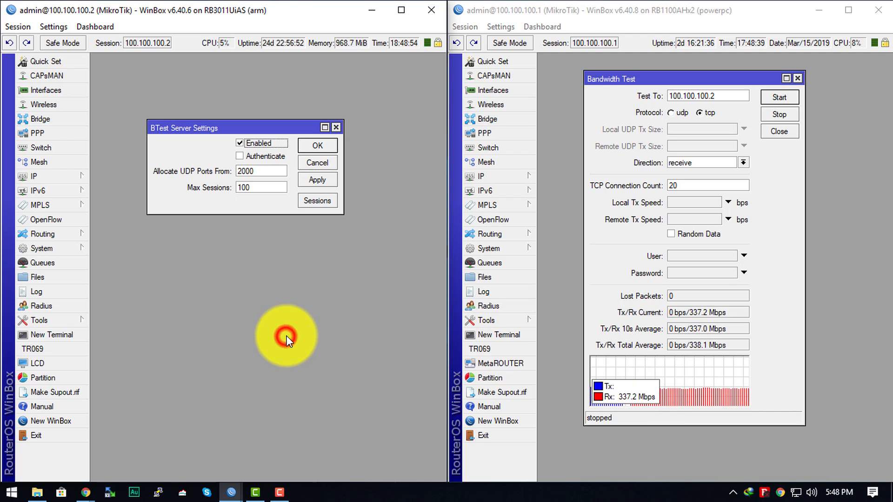
{"action": "left_click", "coordinate": [832, 258]}
{"action": "left_click", "coordinate": [328, 339]}
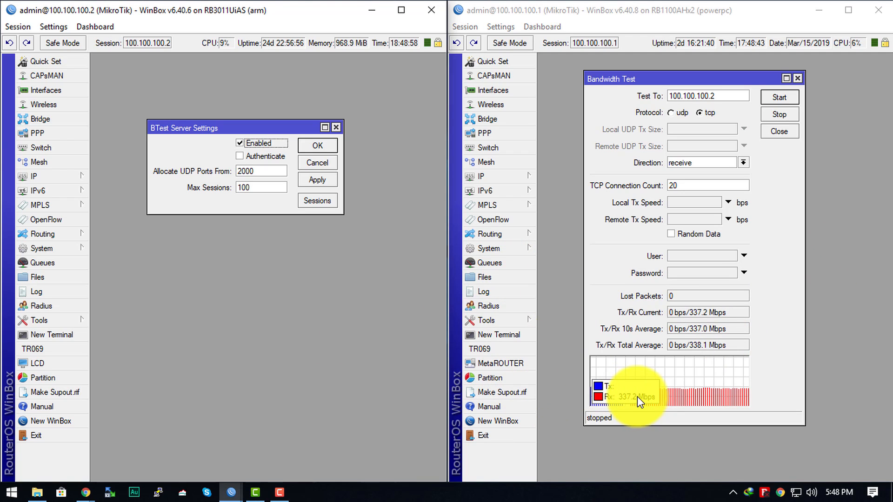
{"action": "left_click", "coordinate": [339, 369]}
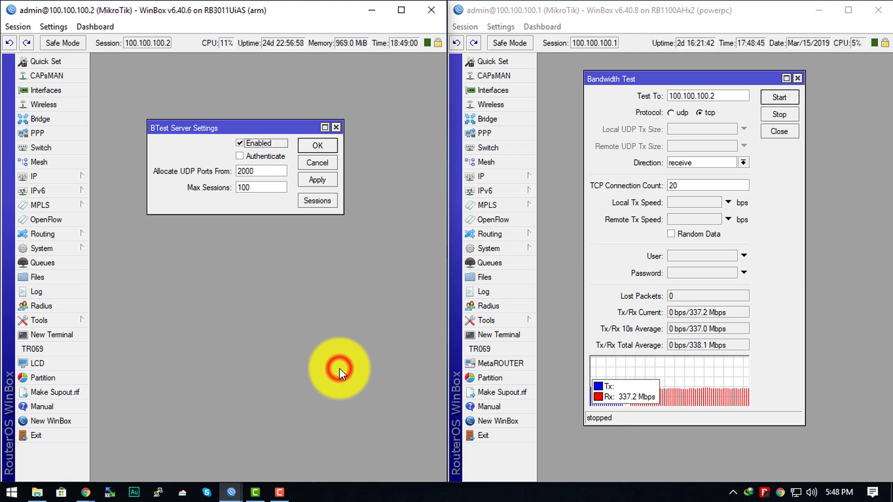